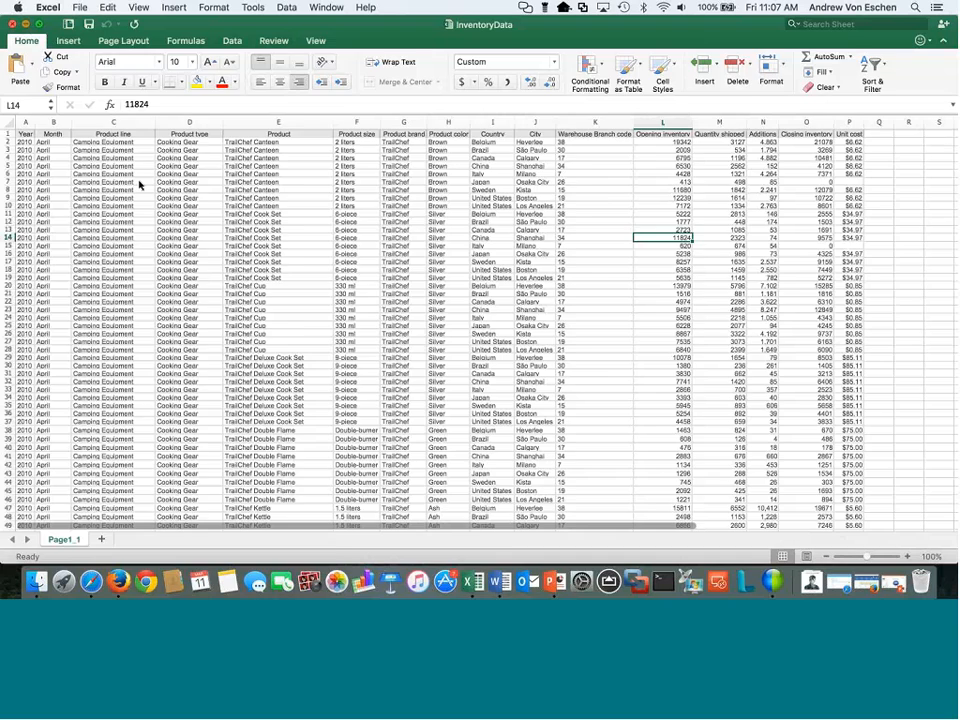
Switch from Excel to Watson Analytics in Firefox and upload the InventoryData file from the Desktop, replacing the existing data set.
{"action": "left_click", "coordinate": [25, 24]}
{"action": "left_click", "coordinate": [842, 582]}
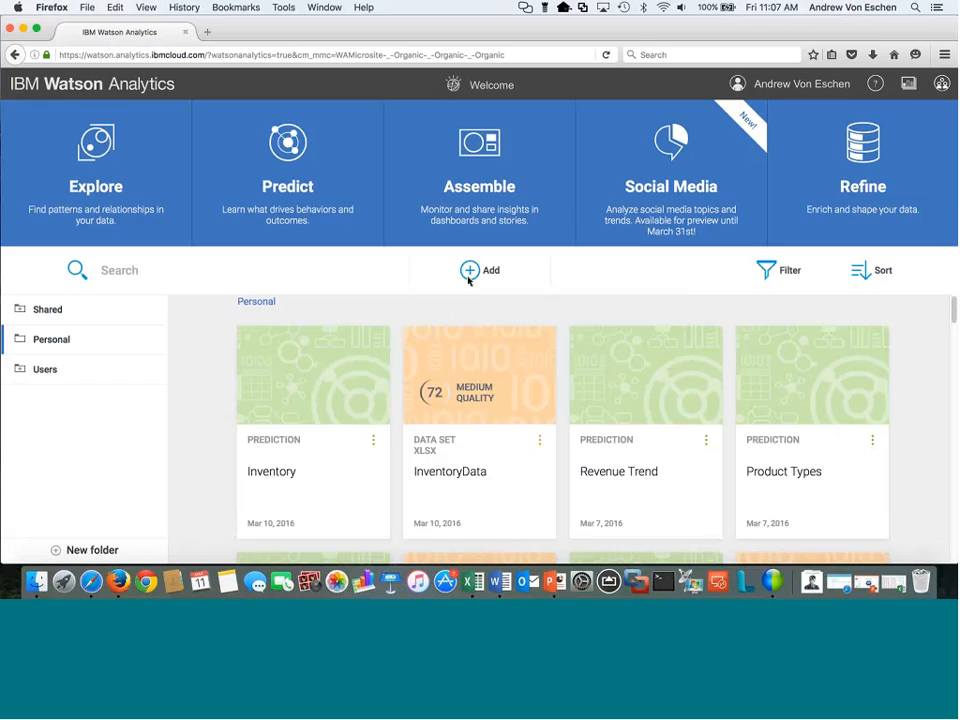
{"action": "left_click", "coordinate": [470, 272]}
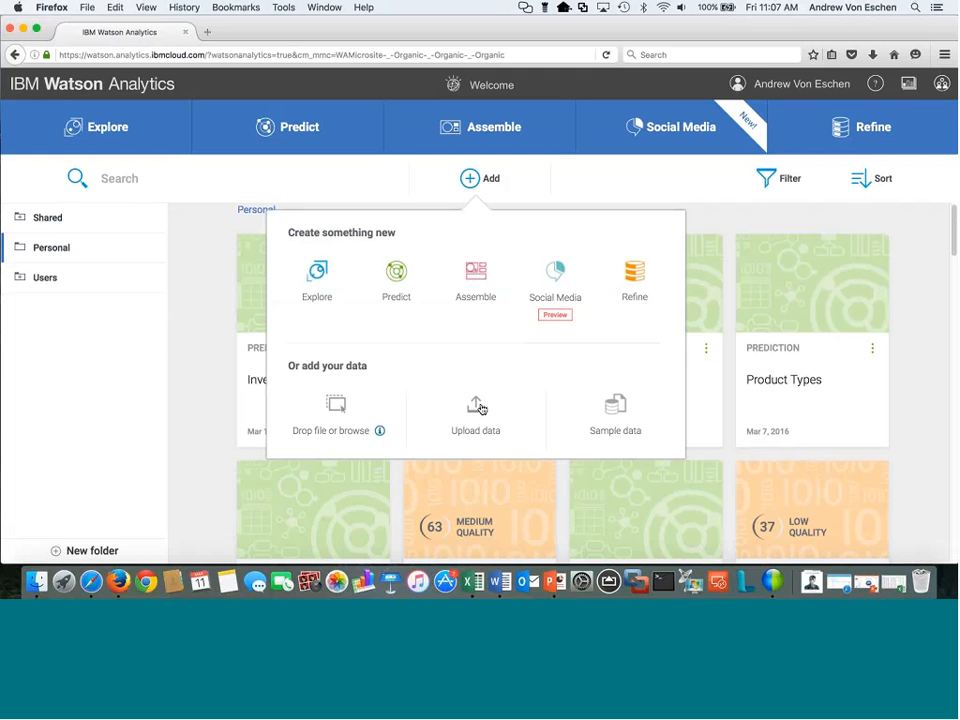
{"action": "left_click", "coordinate": [478, 408]}
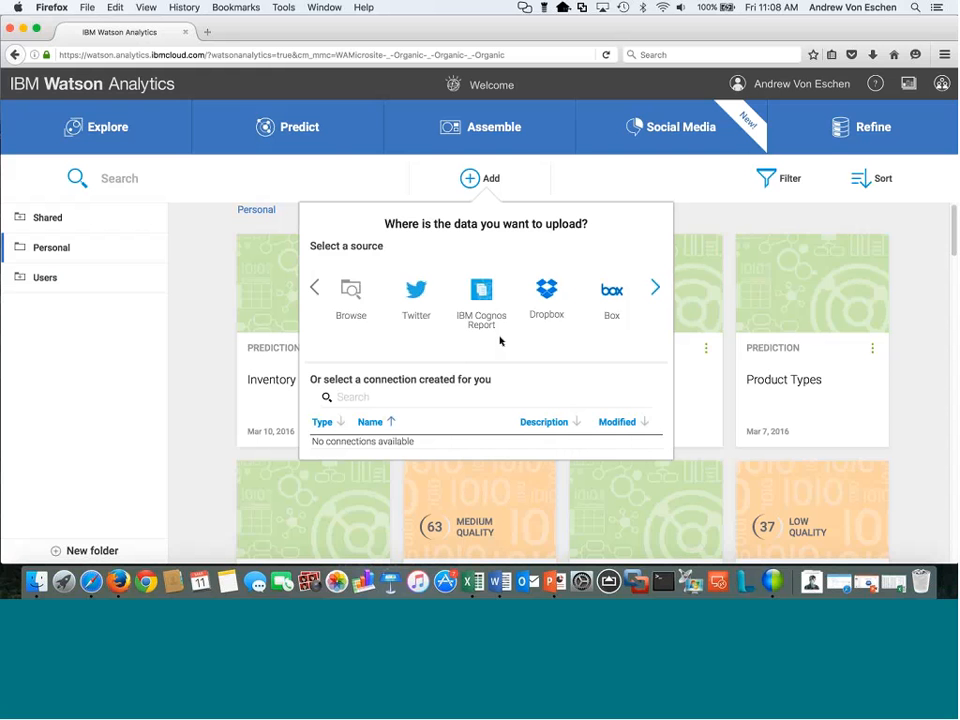
{"action": "left_click", "coordinate": [351, 295]}
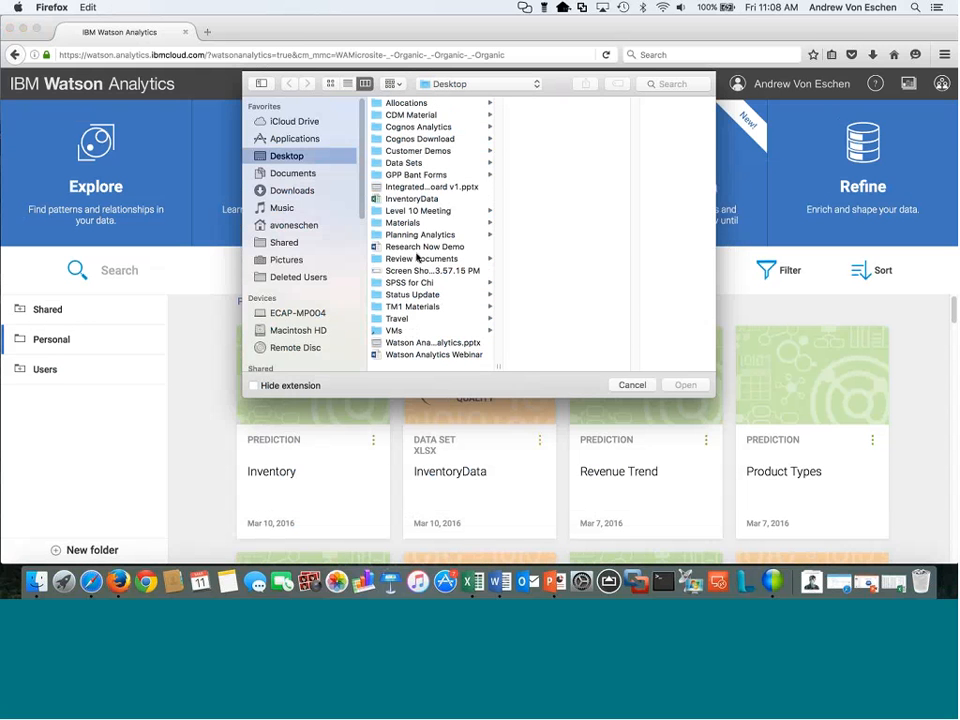
{"action": "left_click", "coordinate": [411, 198]}
{"action": "left_click", "coordinate": [681, 387]}
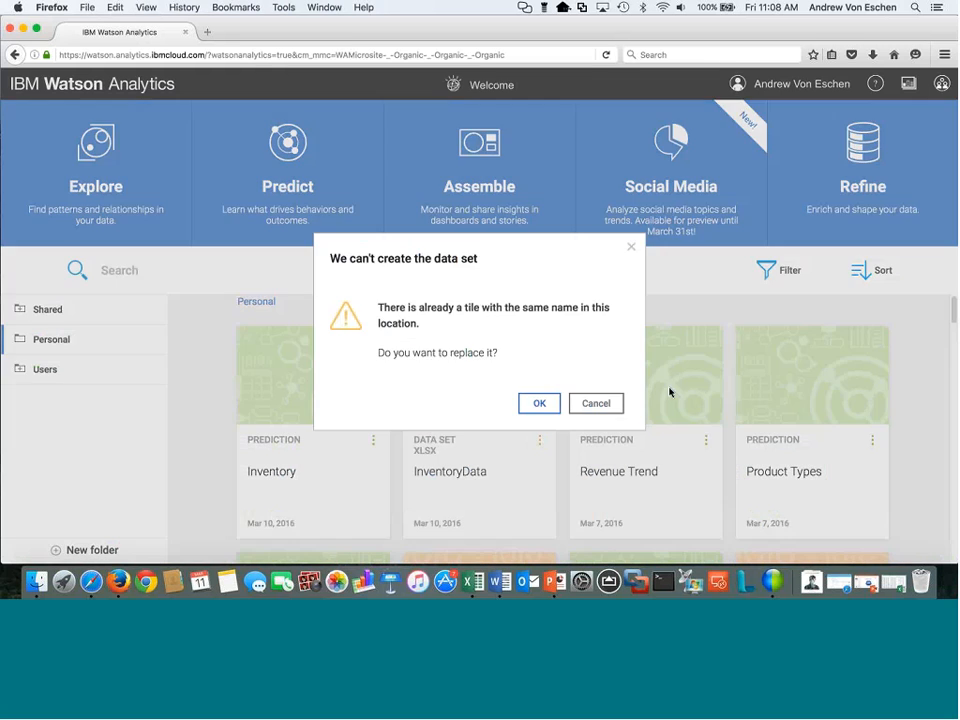
{"action": "left_click", "coordinate": [532, 408]}
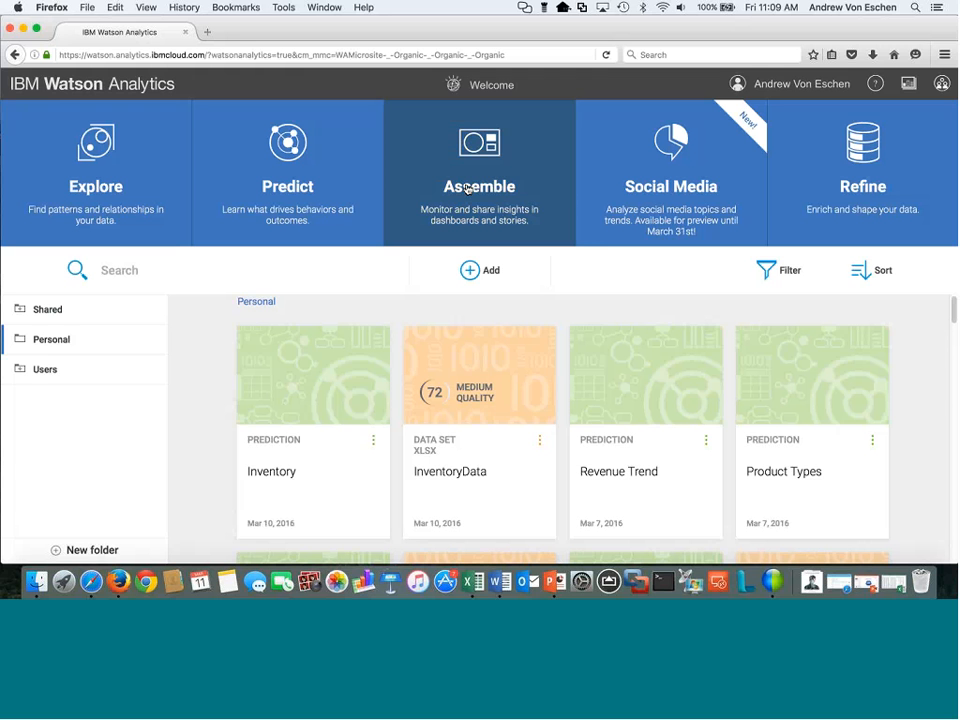
Open the InventoryData data set and start an exploration of the breakdown of Quantity shipped by Year and Product line.
{"action": "left_click", "coordinate": [500, 383]}
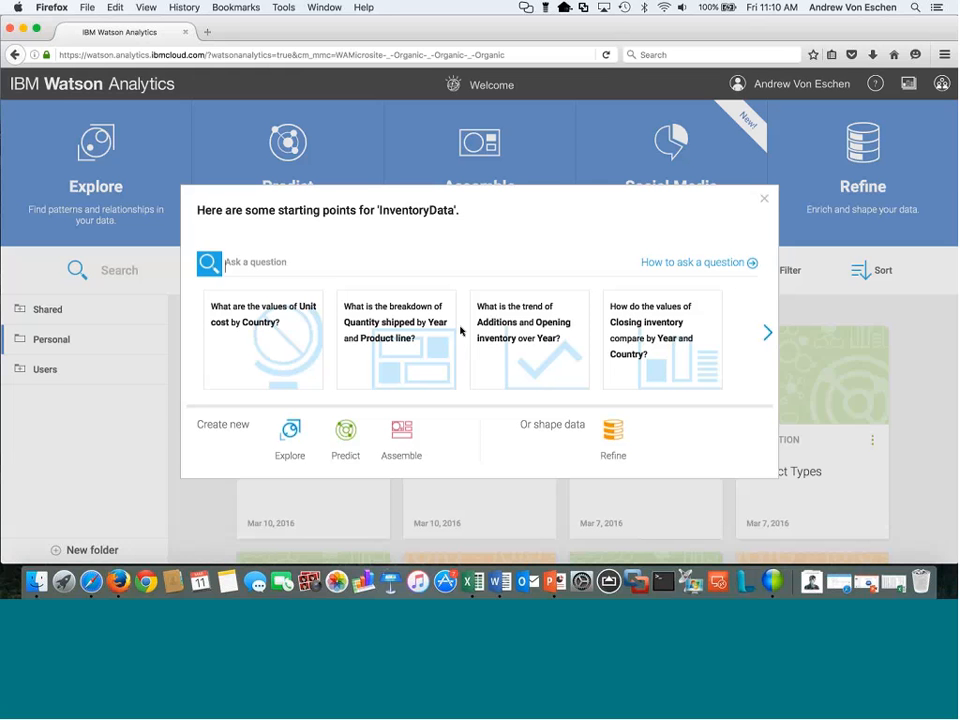
{"action": "left_click", "coordinate": [431, 355]}
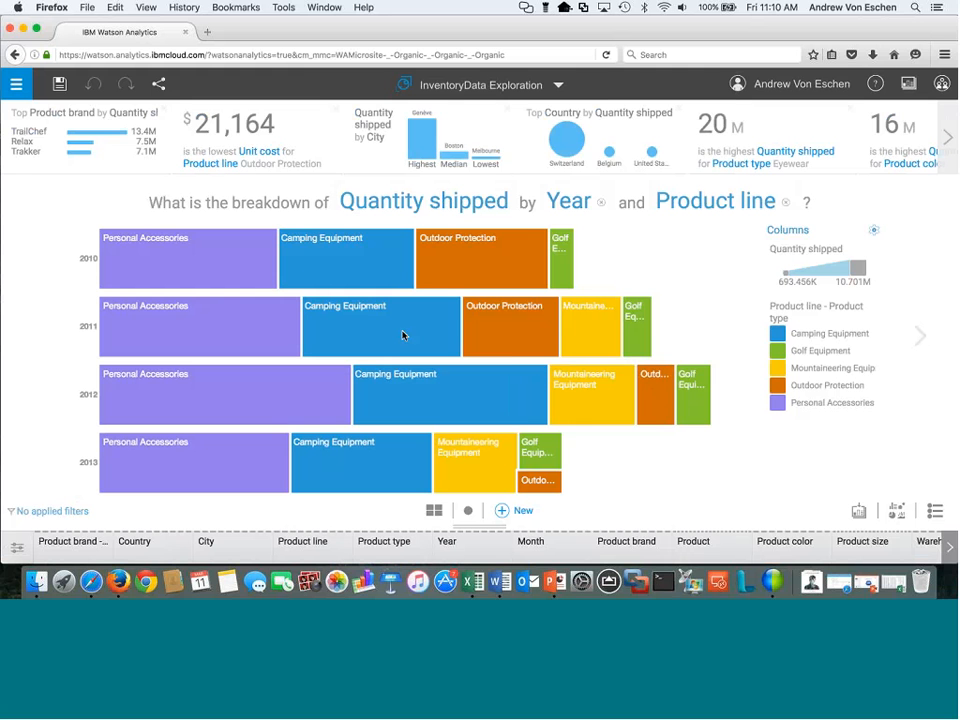
{"action": "mouse_move", "coordinate": [403, 335]}
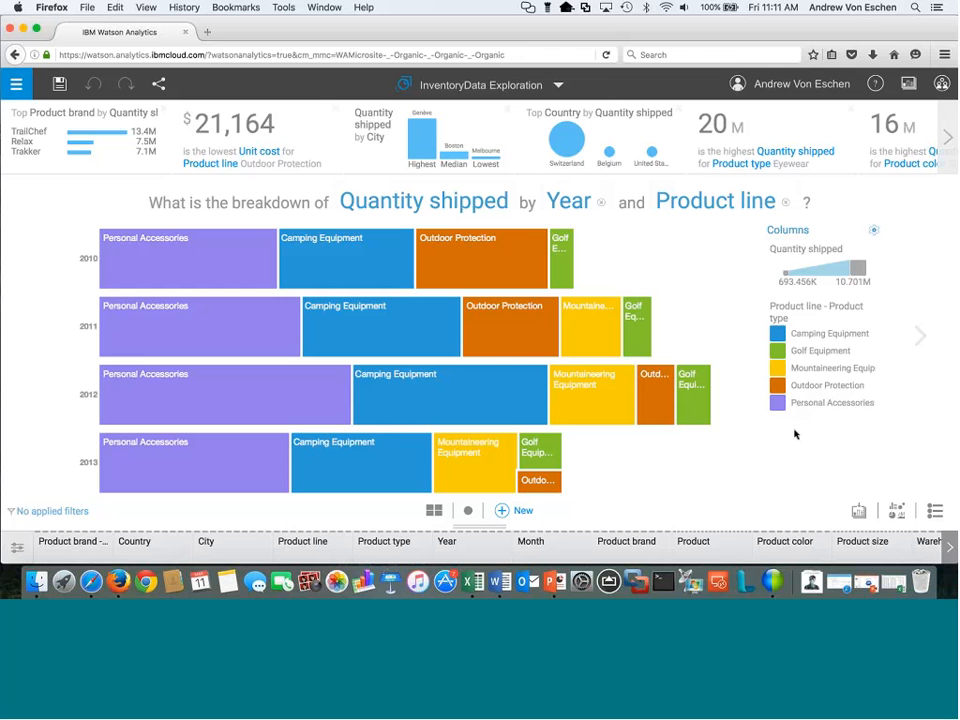
Add an exploration page from the starting point that compares Closing inventory by Year and Country.
{"action": "left_click", "coordinate": [918, 340]}
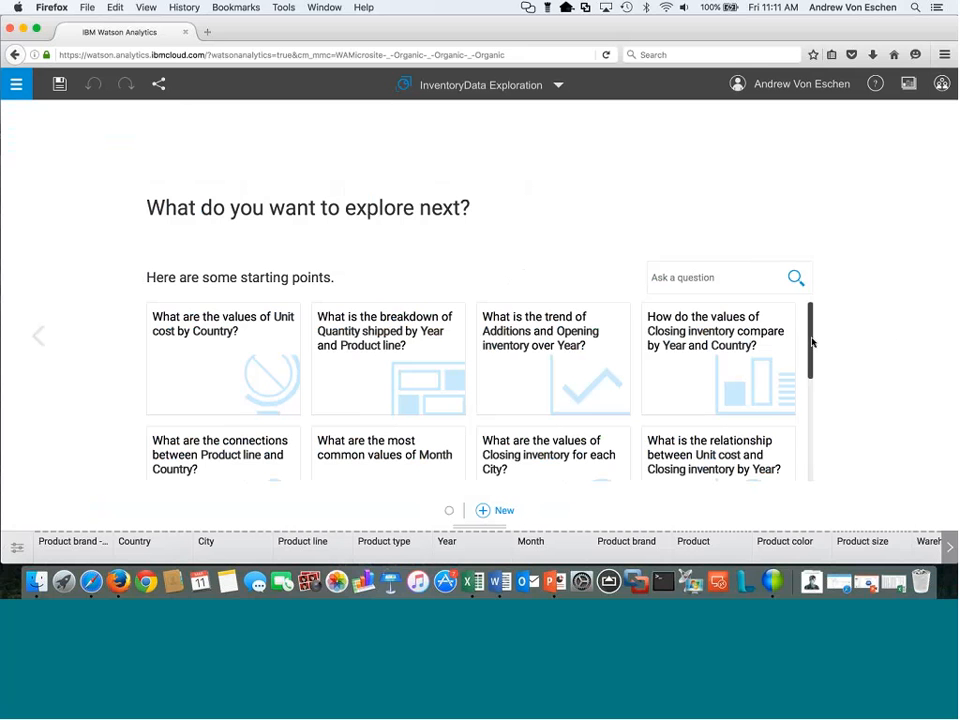
{"action": "left_click_drag", "start_coordinate": [810, 343], "coordinate": [790, 387]}
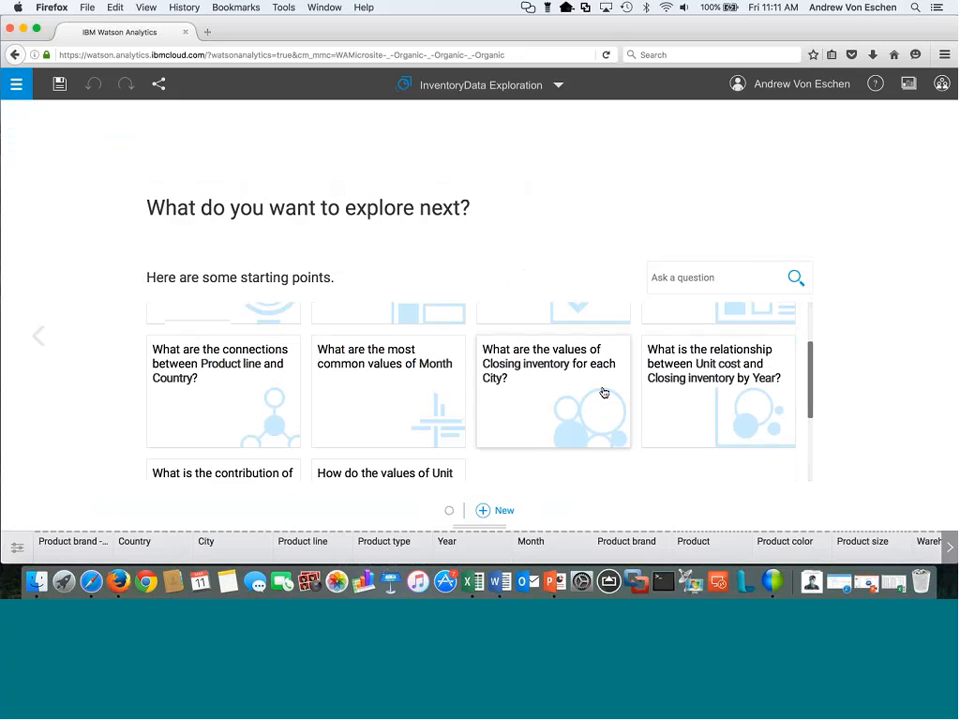
{"action": "scroll", "coordinate": [600, 394], "scroll_direction": "up", "scroll_amount": 3}
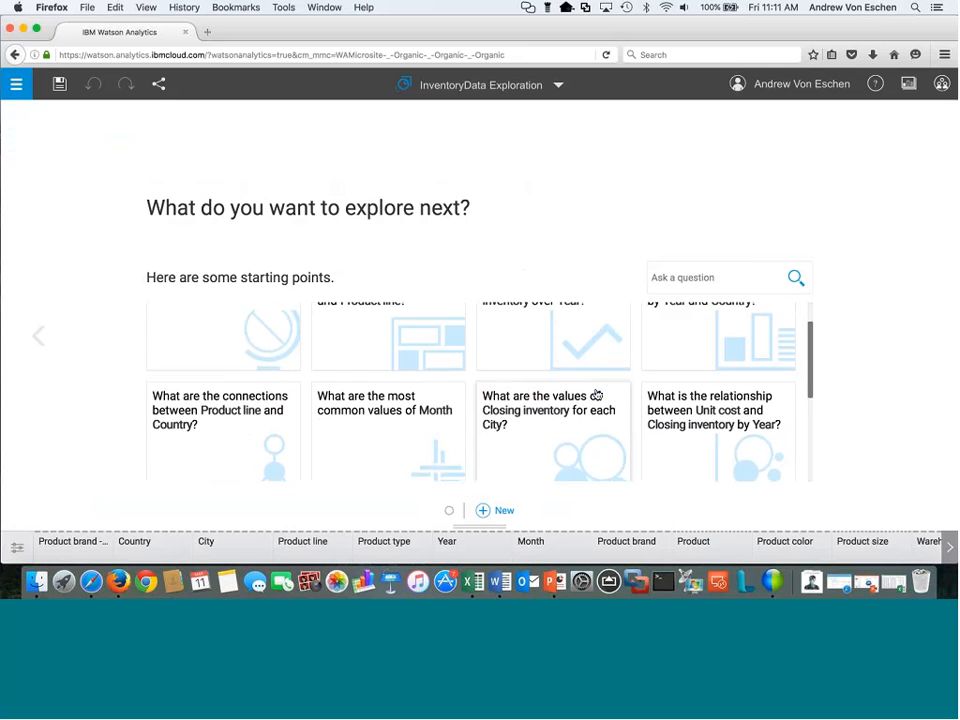
{"action": "scroll", "coordinate": [597, 394], "scroll_direction": "up", "scroll_amount": 1}
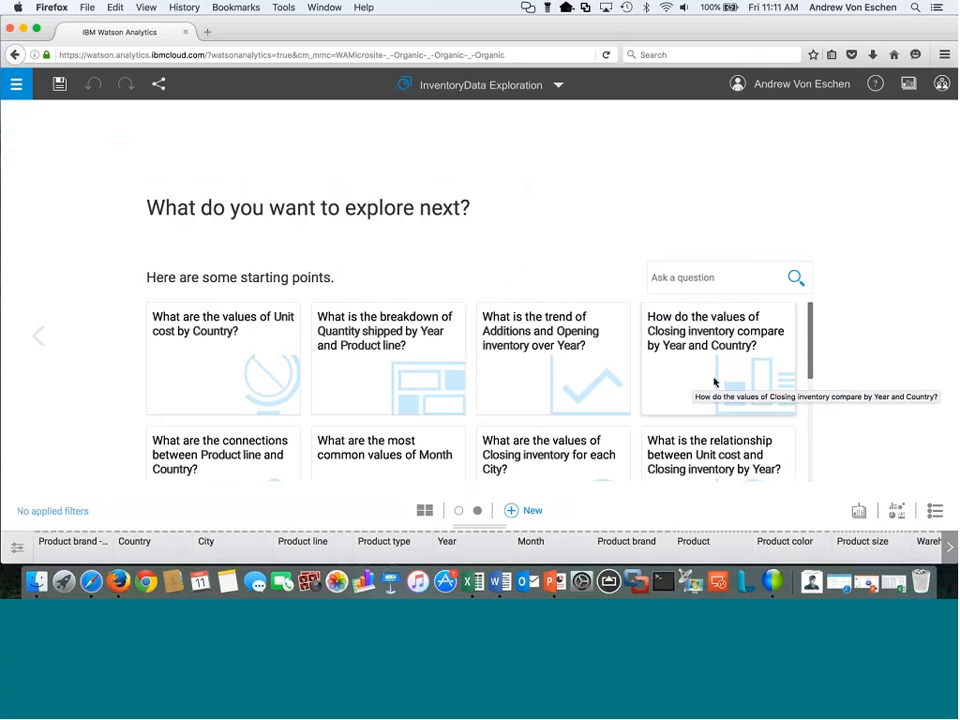
{"action": "left_click", "coordinate": [716, 382]}
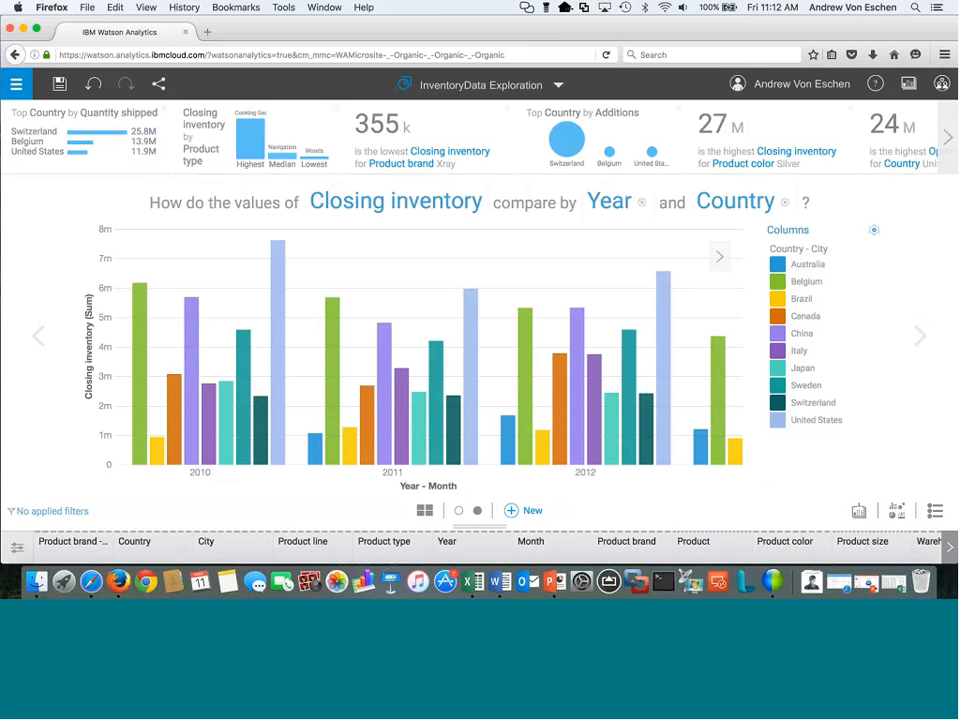
Change the Year and Country visualization to the recommended area chart and replace its measure with Quantity shipped.
{"action": "left_click", "coordinate": [897, 511]}
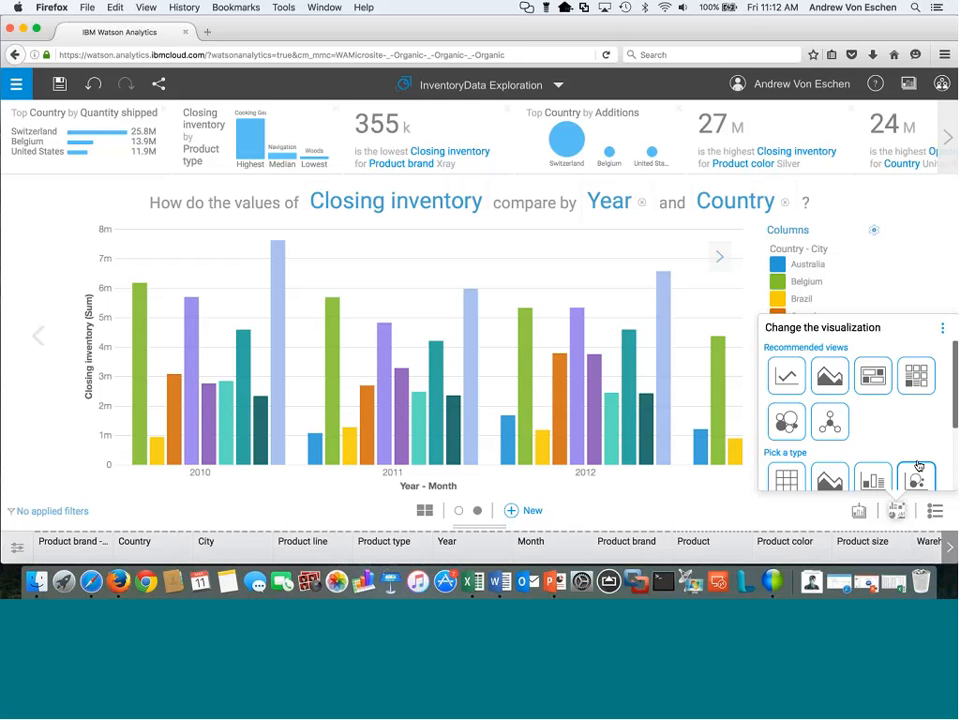
{"action": "left_click", "coordinate": [829, 378]}
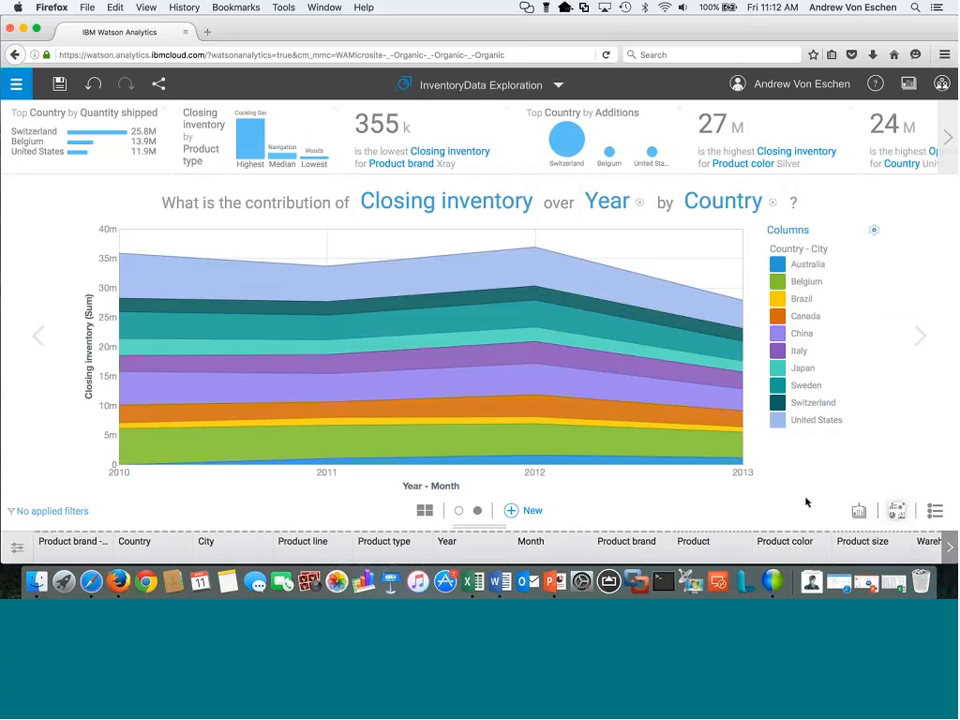
{"action": "left_click", "coordinate": [491, 207]}
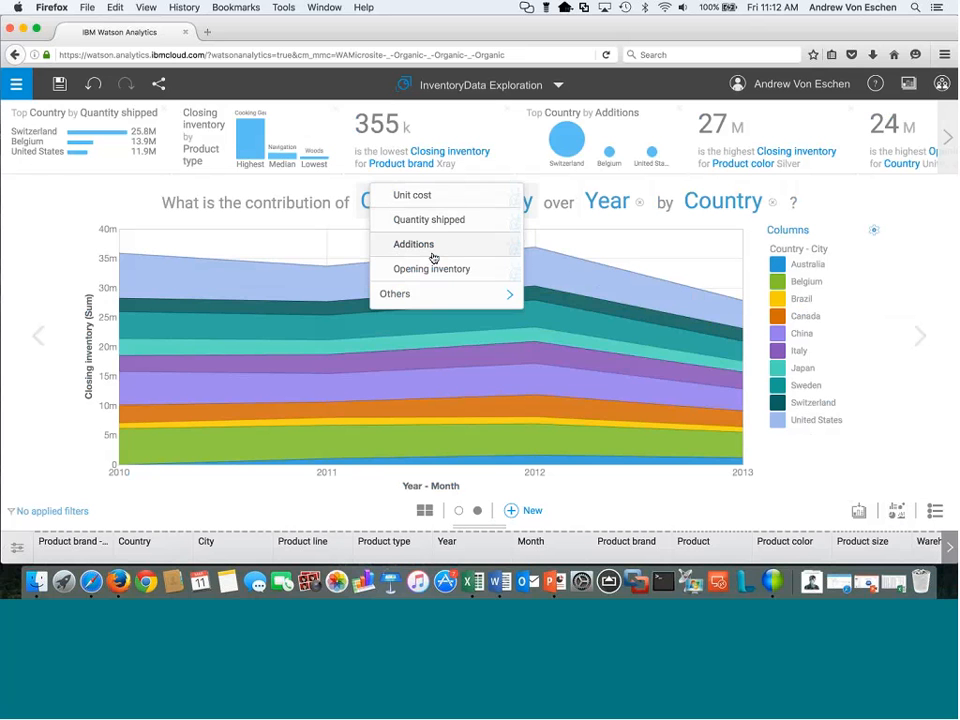
{"action": "left_click", "coordinate": [448, 220]}
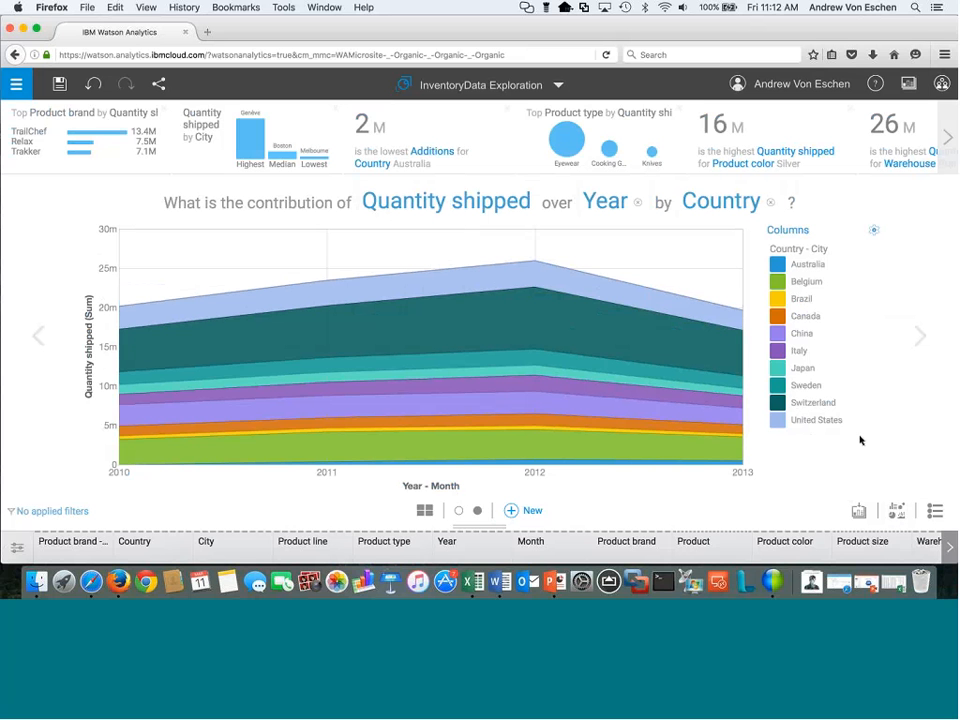
Add an exploration page from the starting point on the connections between Product line and Country.
{"action": "left_click", "coordinate": [921, 341]}
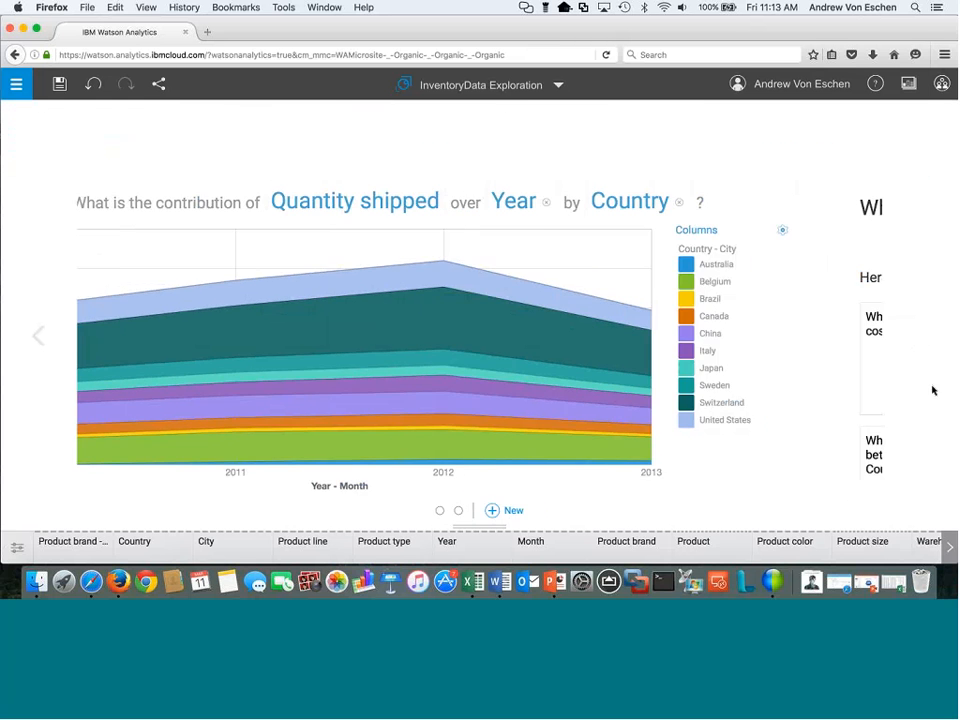
{"action": "scroll", "coordinate": [807, 391], "scroll_direction": "down", "scroll_amount": 1}
{"action": "scroll", "coordinate": [808, 395], "scroll_direction": "down", "scroll_amount": 1}
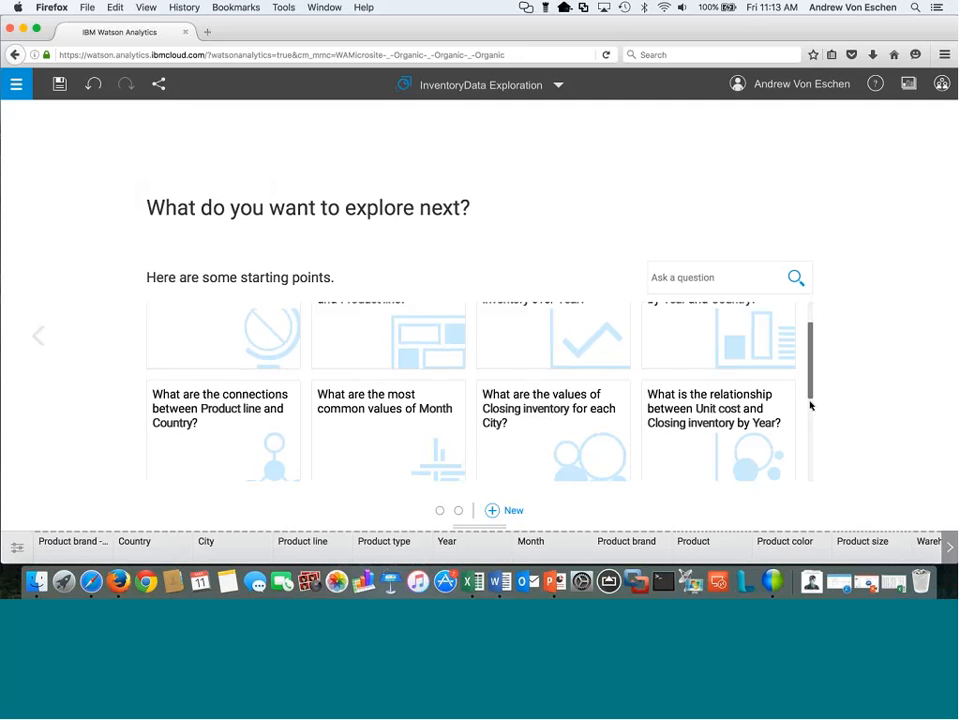
{"action": "scroll", "coordinate": [700, 410], "scroll_direction": "down", "scroll_amount": 1}
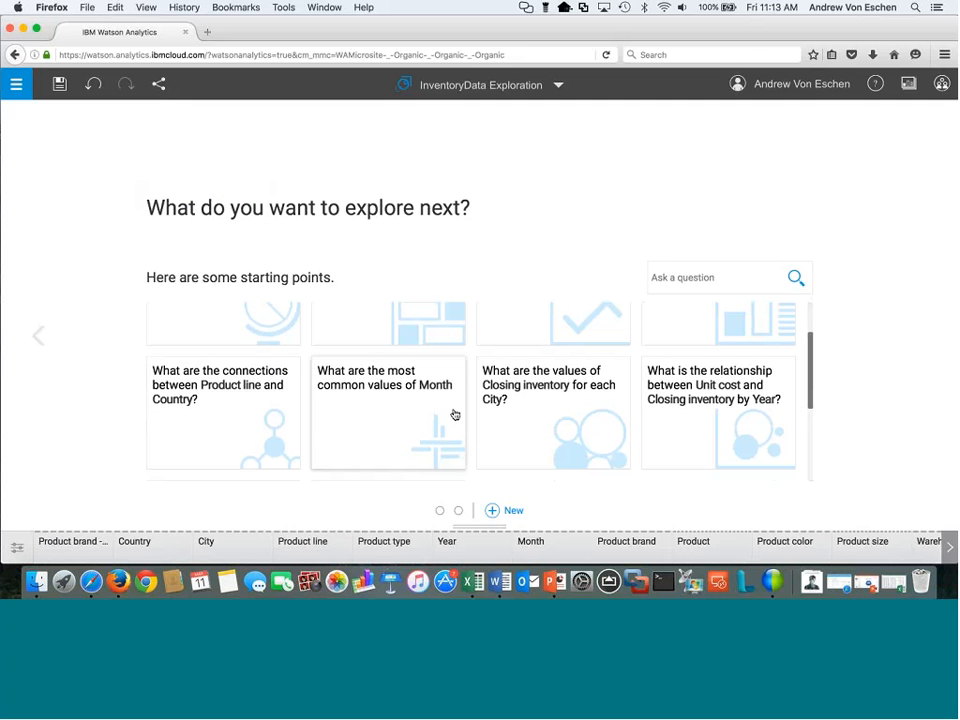
{"action": "left_click", "coordinate": [269, 413]}
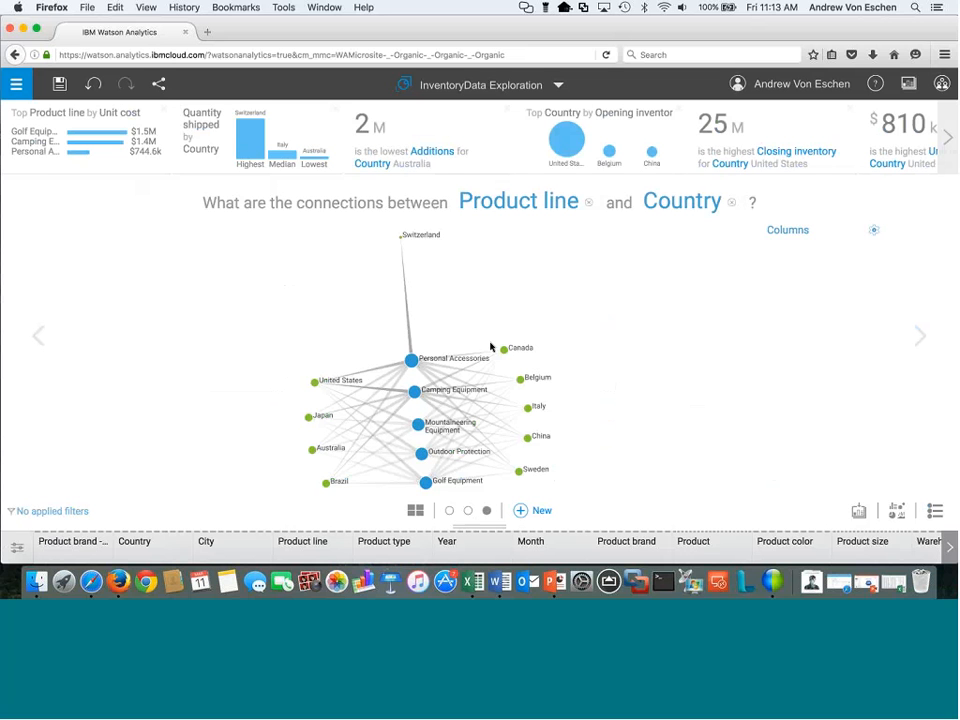
Inspect the link between Personal Accessories and Switzerland, and create a new page from the Quantity shipped by Country insight.
{"action": "left_click", "coordinate": [410, 346]}
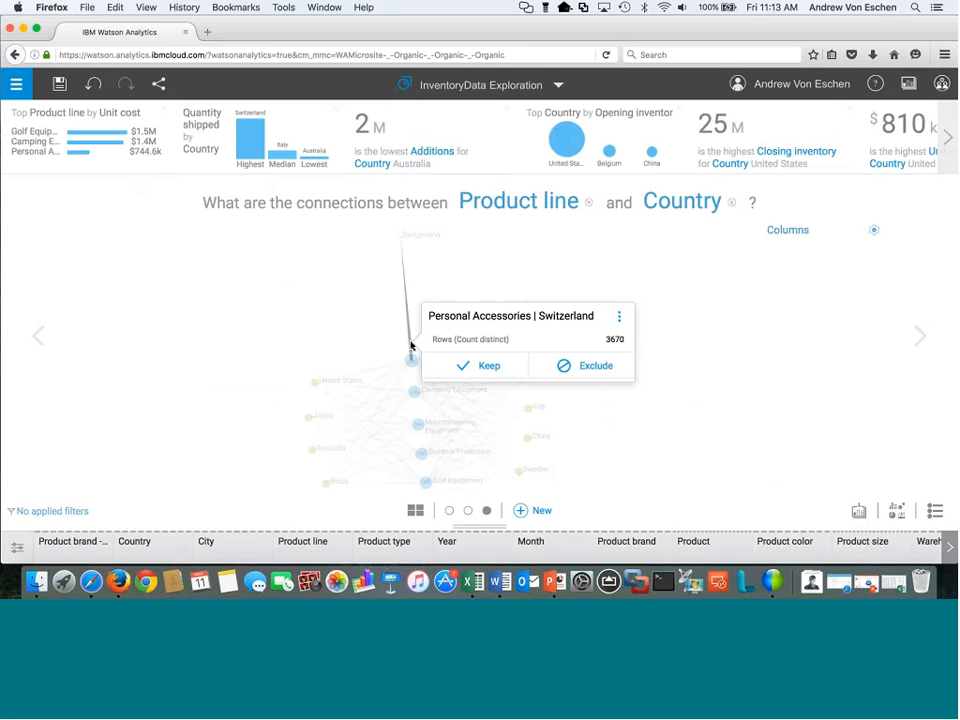
{"action": "left_click", "coordinate": [506, 278]}
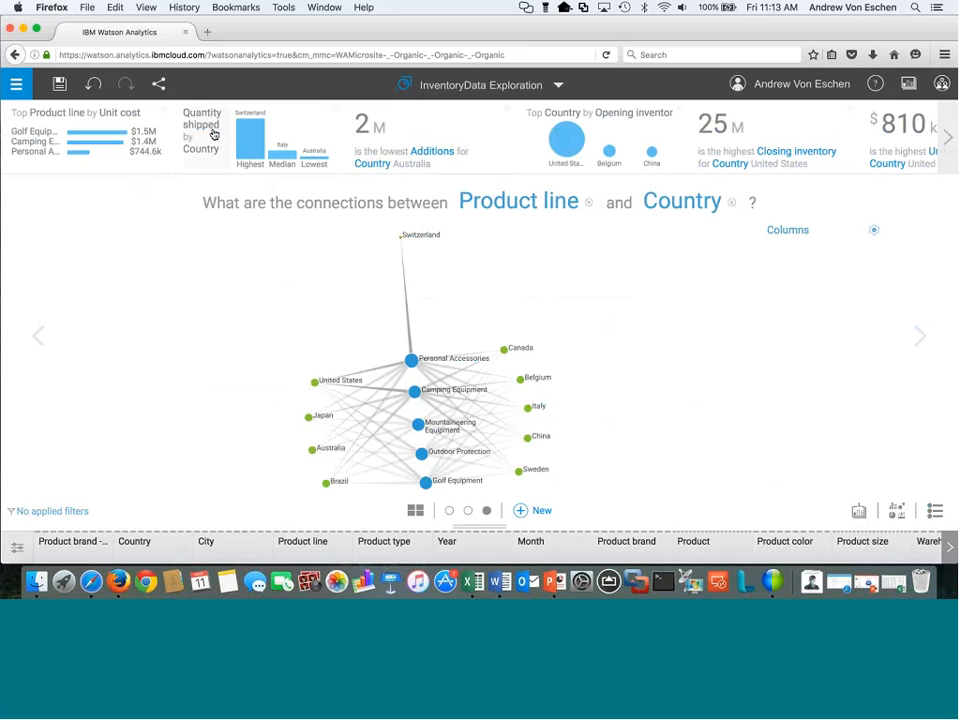
{"action": "mouse_move", "coordinate": [304, 133]}
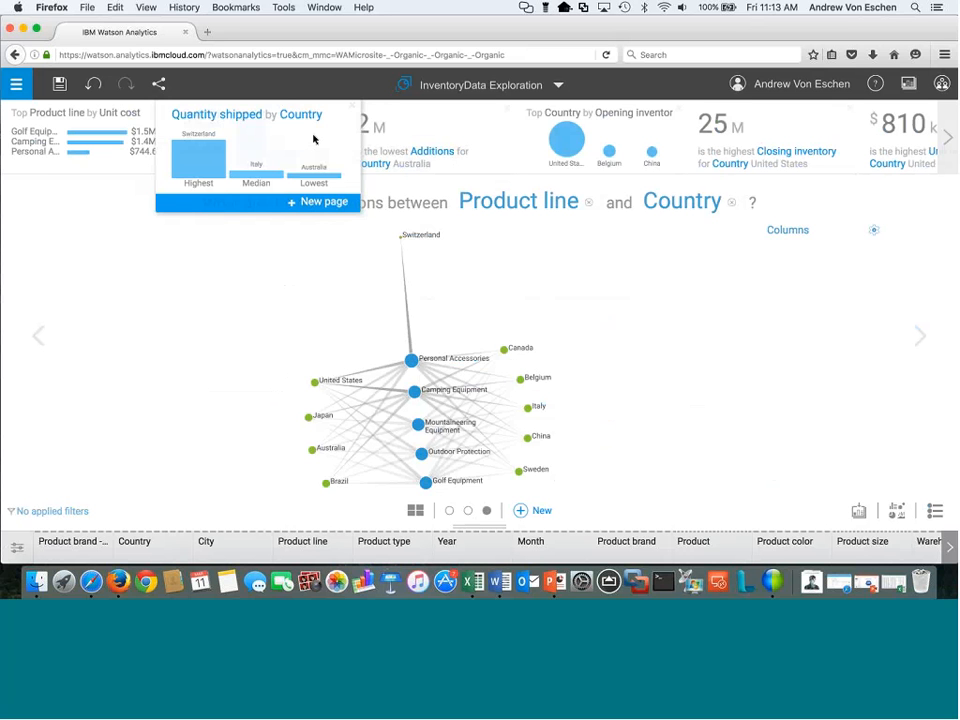
{"action": "left_click", "coordinate": [310, 201]}
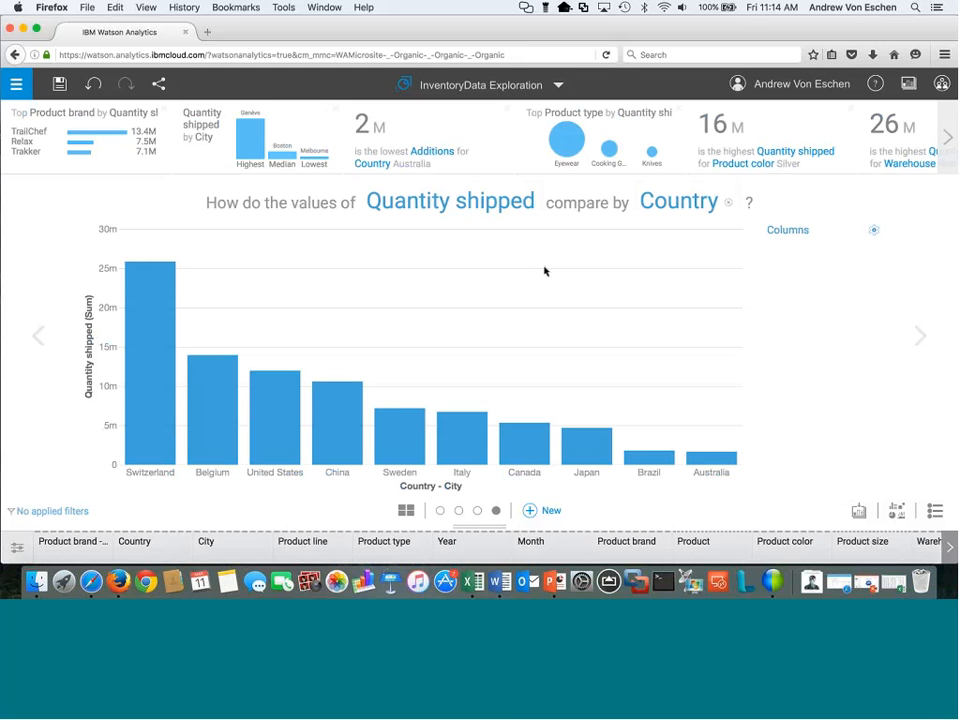
Ask "How does the quantity shipped differ by product color" as the next exploration question and review the suggested starting points.
{"action": "left_click", "coordinate": [920, 336]}
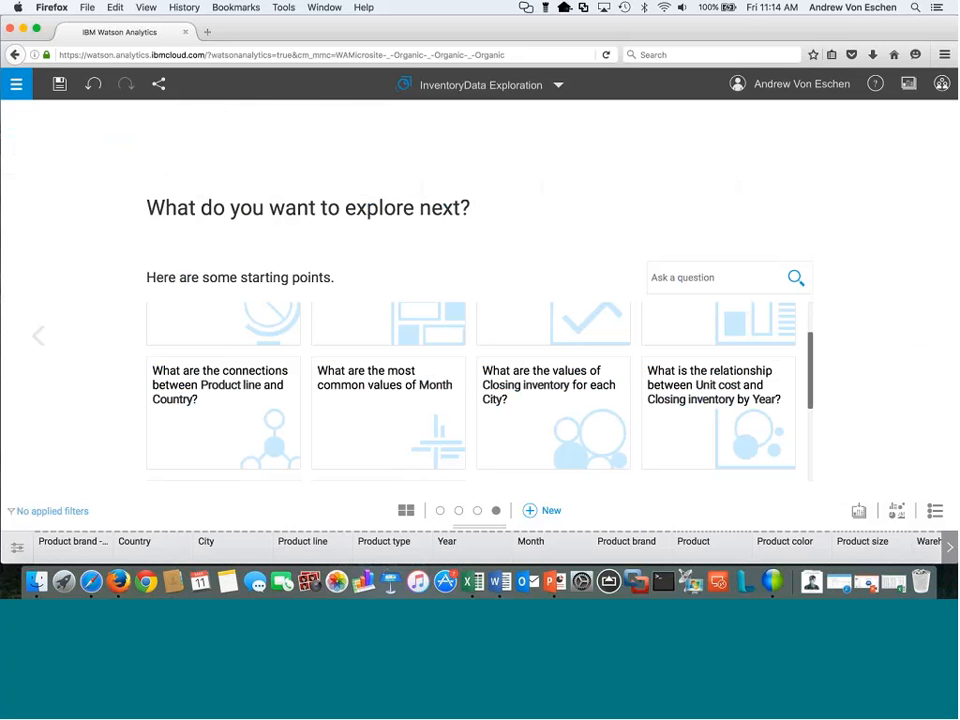
{"action": "left_click", "coordinate": [697, 279]}
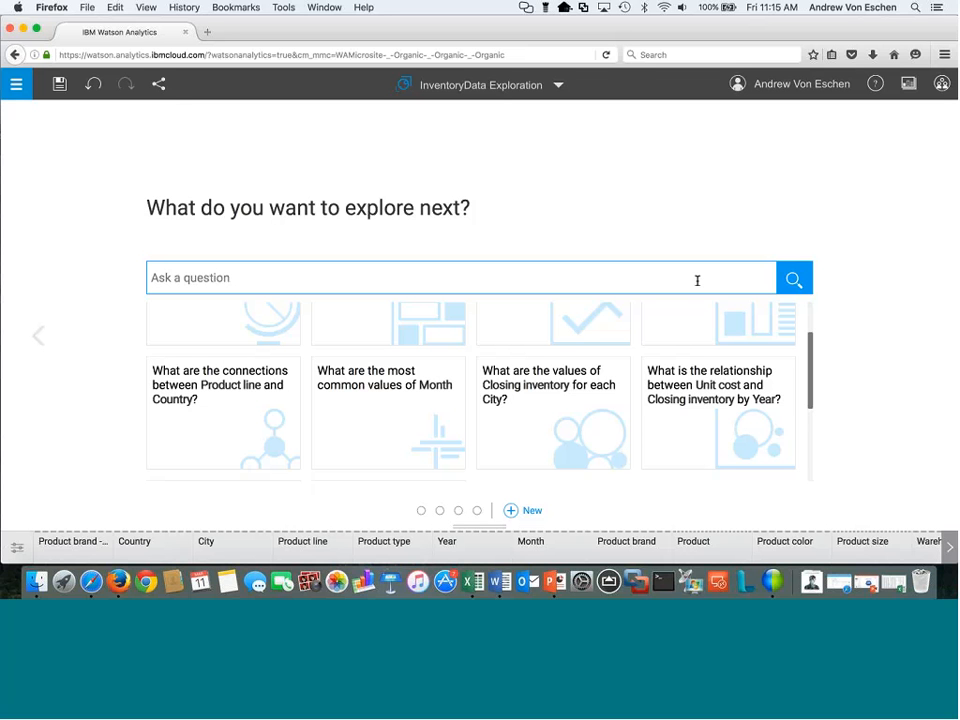
{"action": "type", "text": "How does the q"}
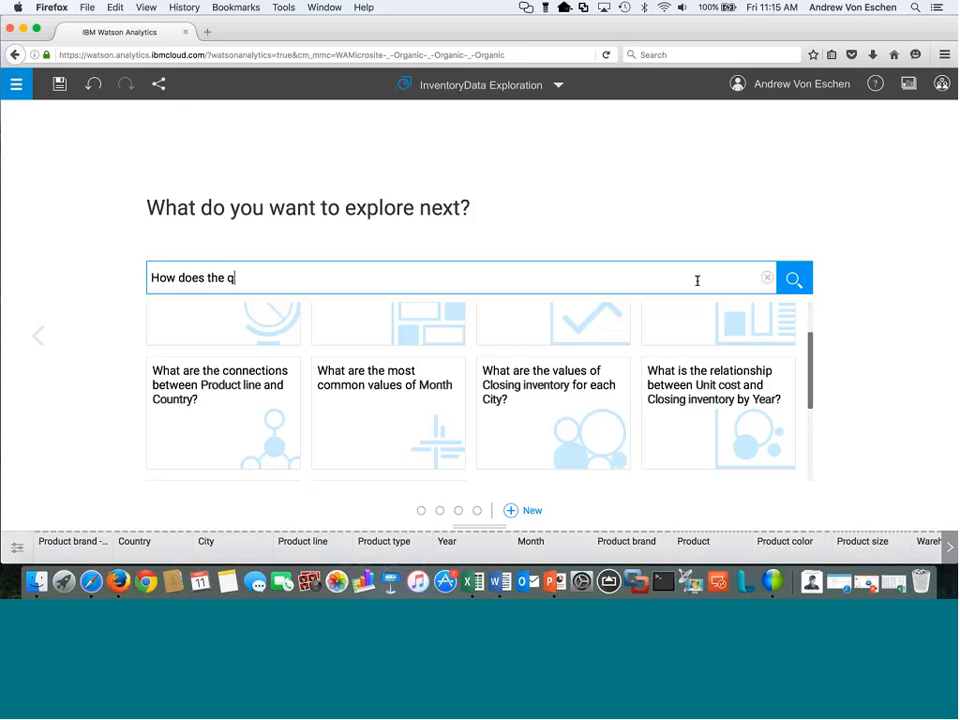
{"action": "type", "text": "u"}
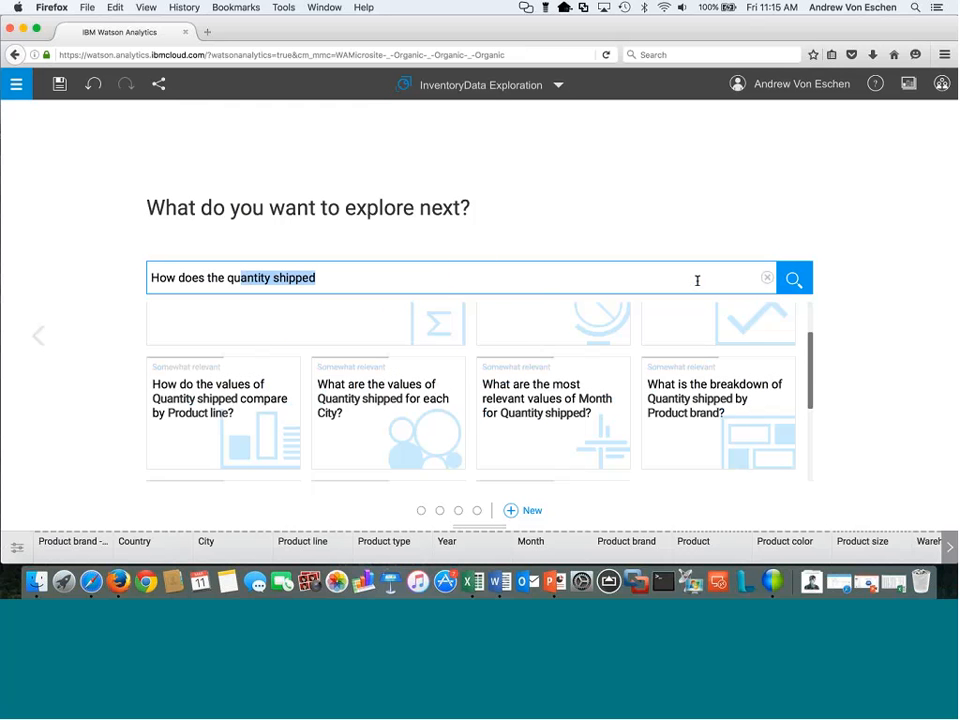
{"action": "key", "text": "Right"}
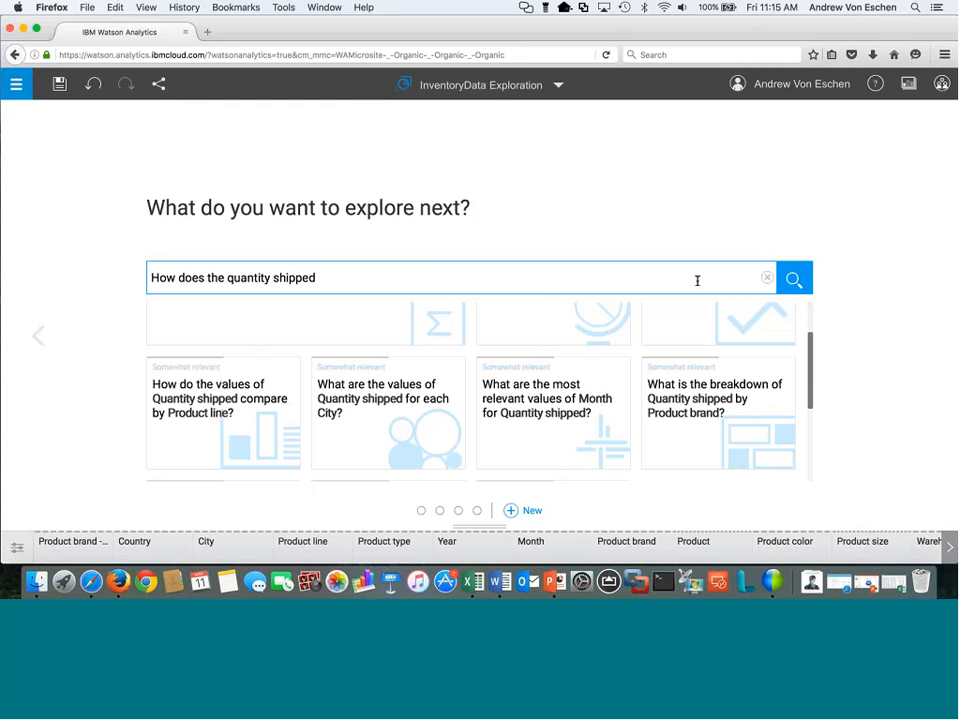
{"action": "type", "text": "differ by producy"}
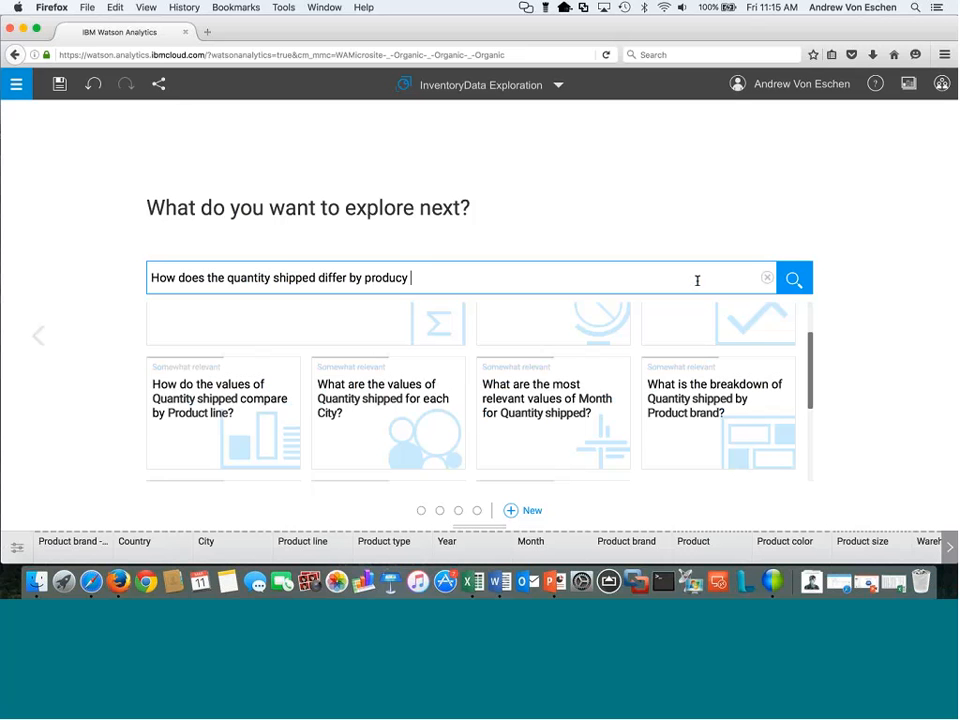
{"action": "key", "text": "BackSpace"}
{"action": "key", "text": "BackSpace"}
{"action": "type", "text": "t co"}
{"action": "key", "text": "Return"}
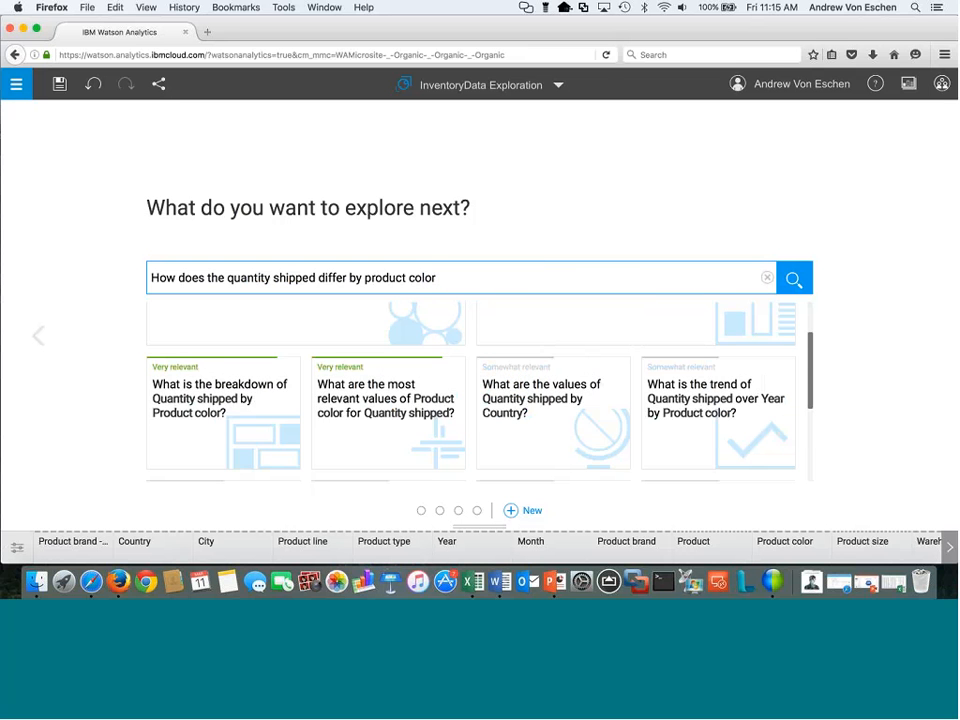
{"action": "scroll", "coordinate": [718, 375], "scroll_direction": "up", "scroll_amount": 3}
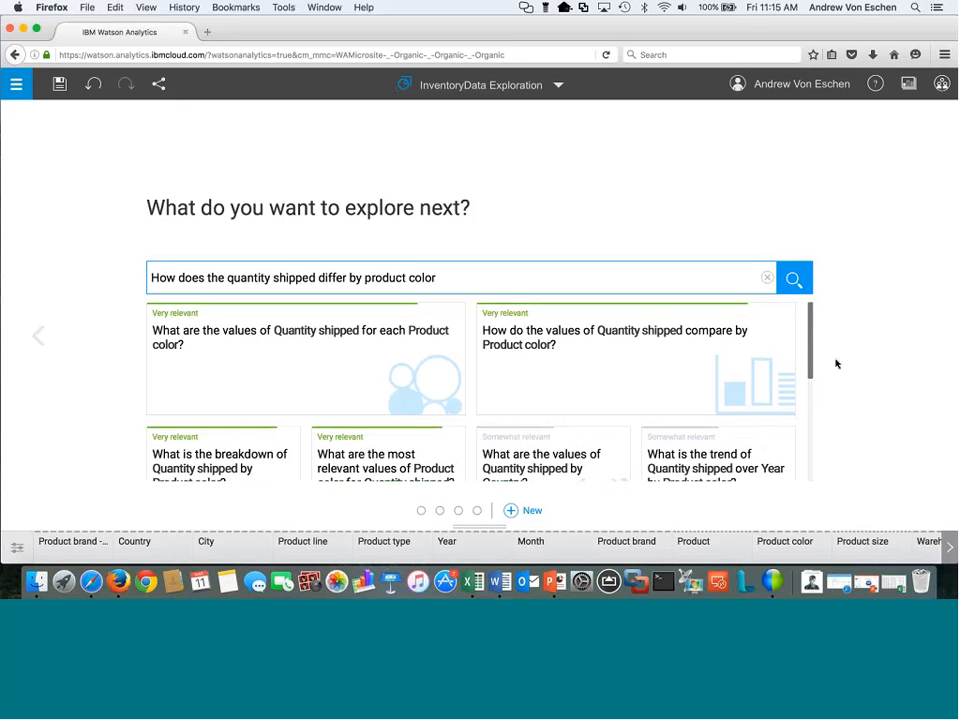
{"action": "scroll", "coordinate": [489, 449], "scroll_direction": "down", "scroll_amount": 2}
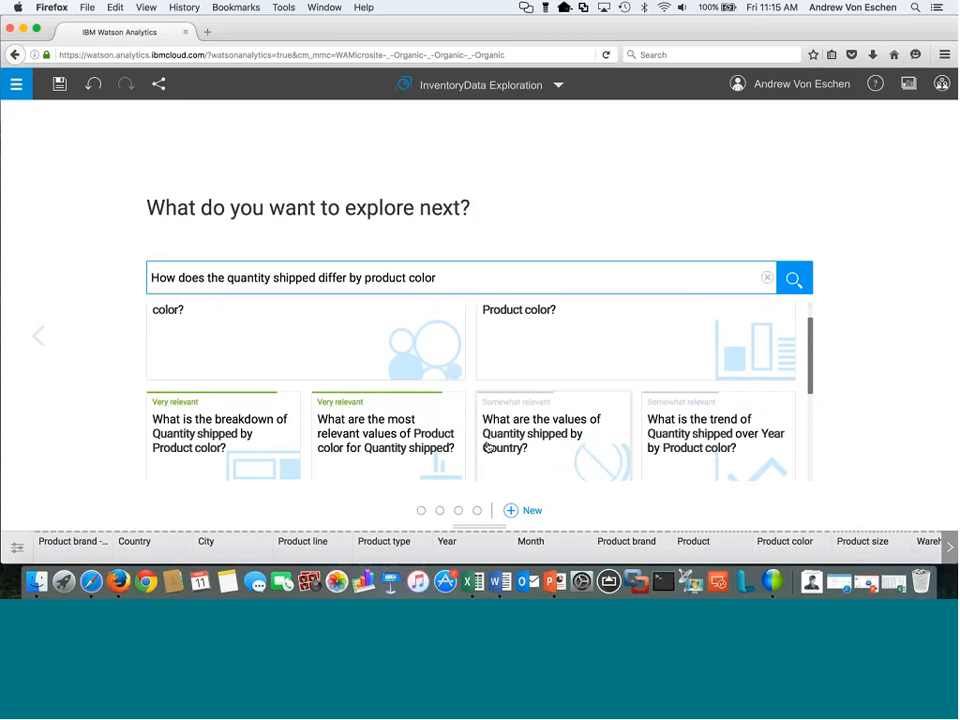
Create exploration pages from the suggestions on Quantity shipped values for each Product color and on how Quantity shipped compares by Product color.
{"action": "scroll", "coordinate": [500, 450], "scroll_direction": "up", "scroll_amount": 2}
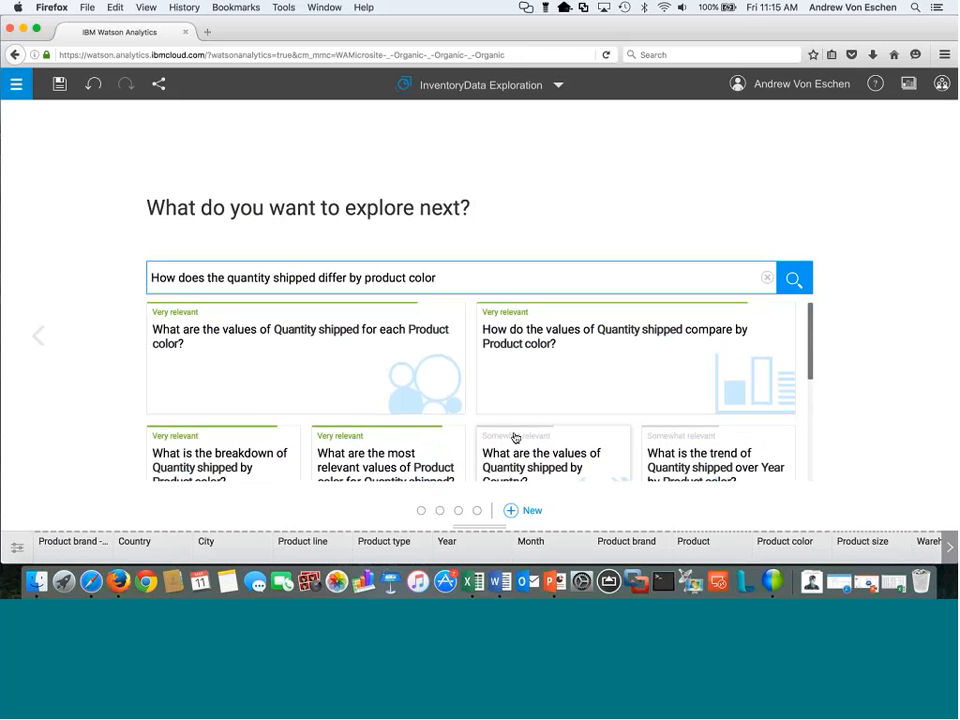
{"action": "left_click", "coordinate": [357, 389]}
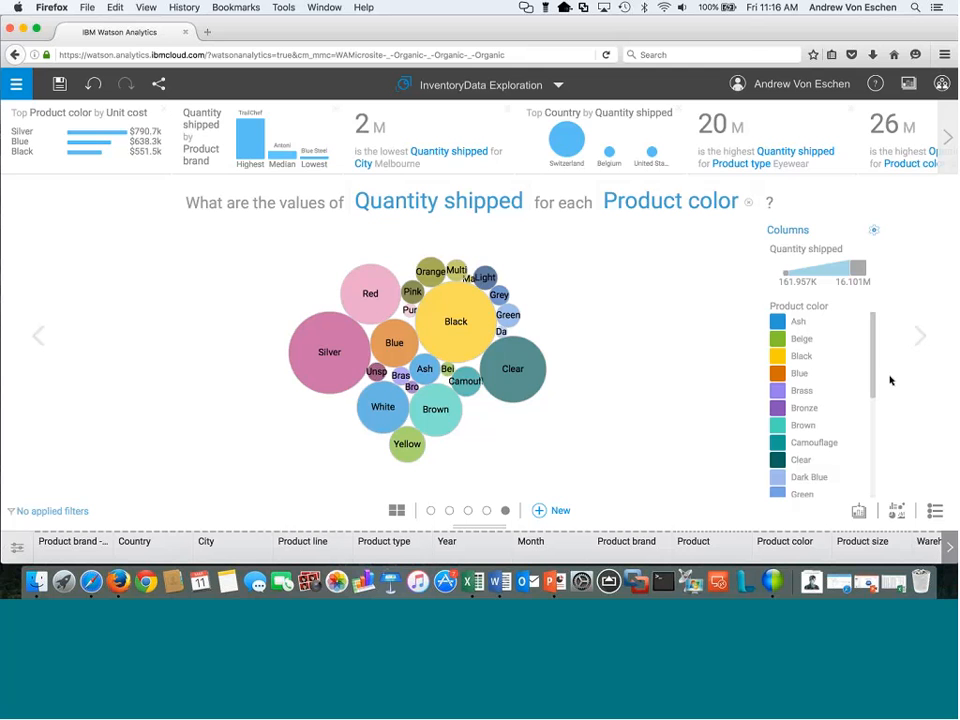
{"action": "left_click", "coordinate": [921, 337]}
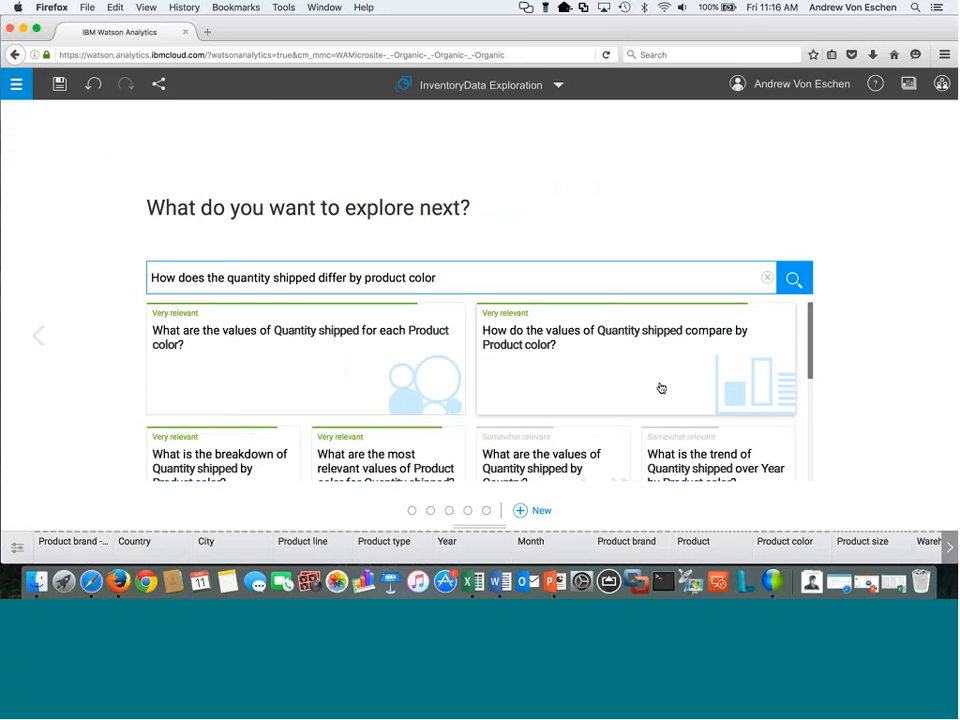
{"action": "left_click", "coordinate": [659, 381]}
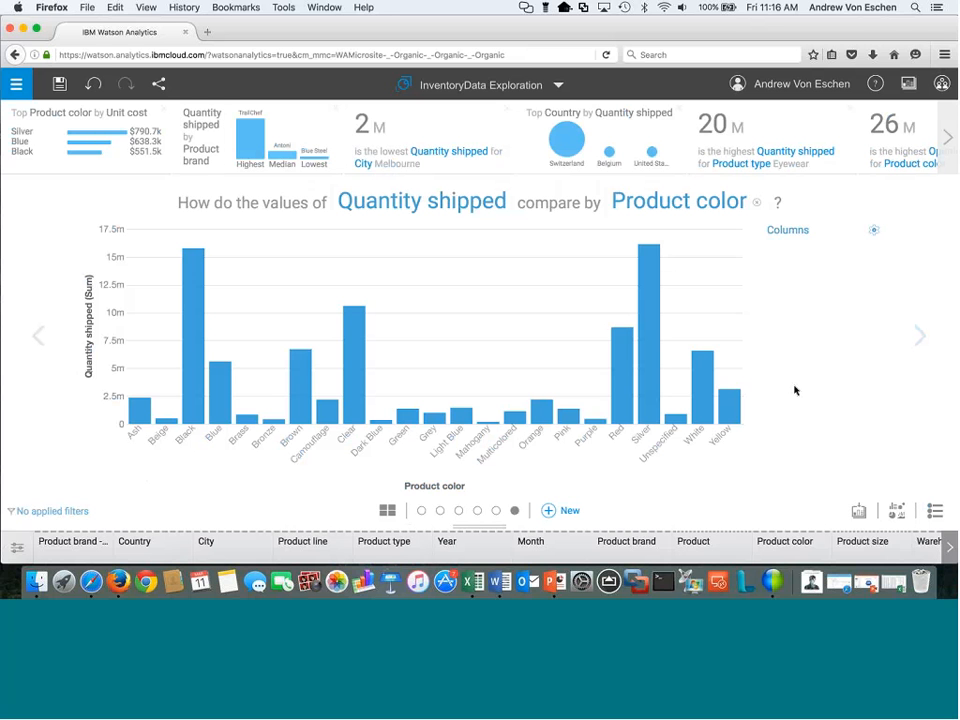
Start a new prediction on the newest InventoryData data set and name its workbook "Inventory Test for" plus the recipient's name.
{"action": "left_click", "coordinate": [440, 84]}
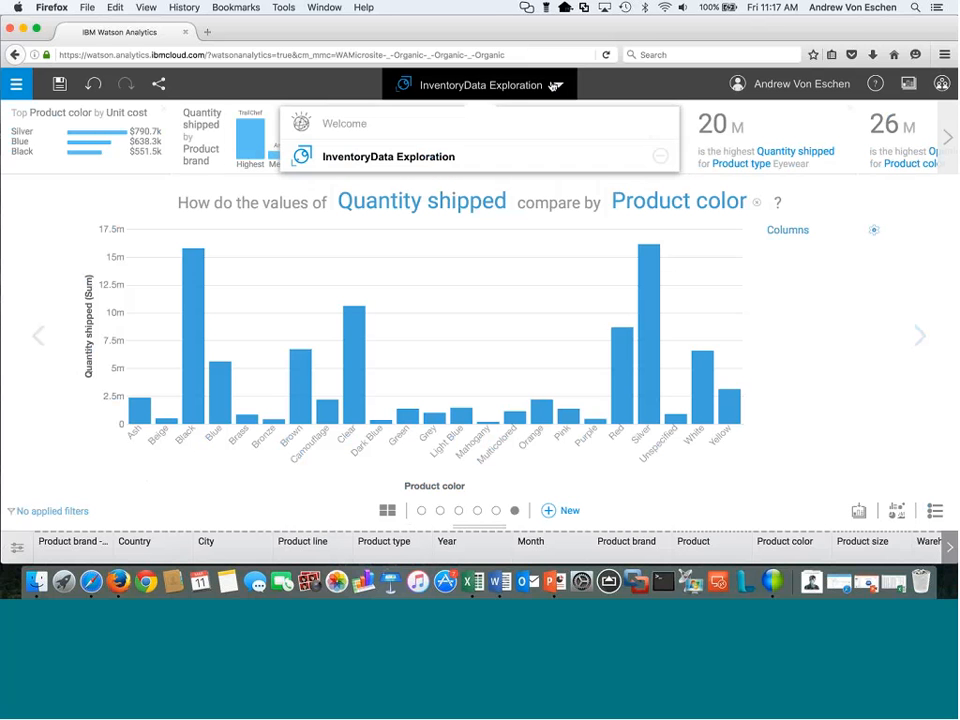
{"action": "left_click", "coordinate": [292, 123]}
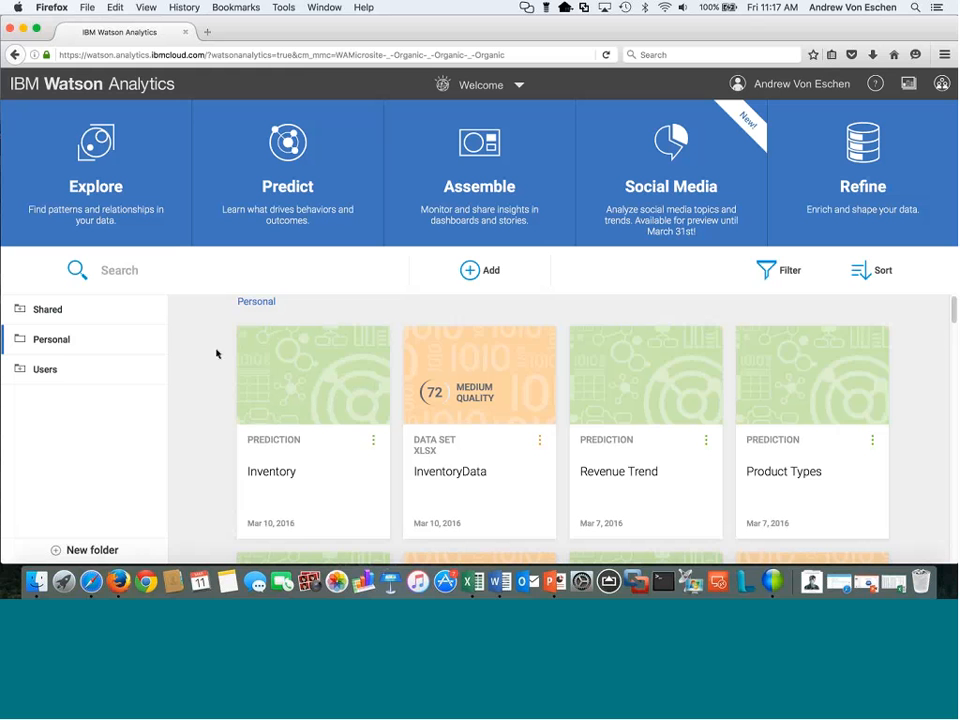
{"action": "left_click", "coordinate": [292, 194]}
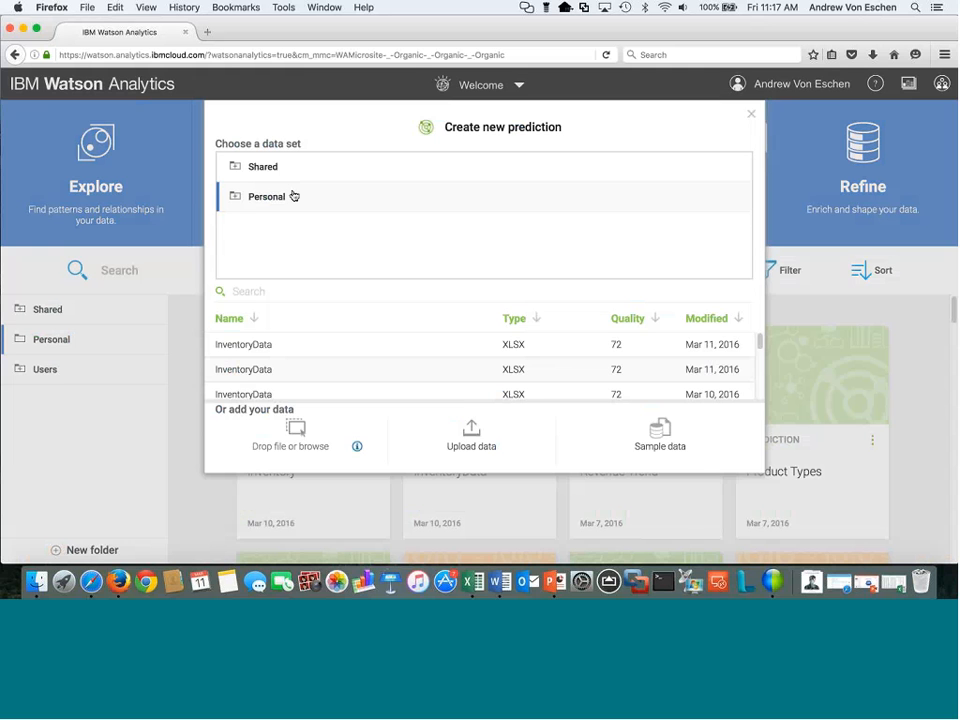
{"action": "left_click", "coordinate": [249, 345]}
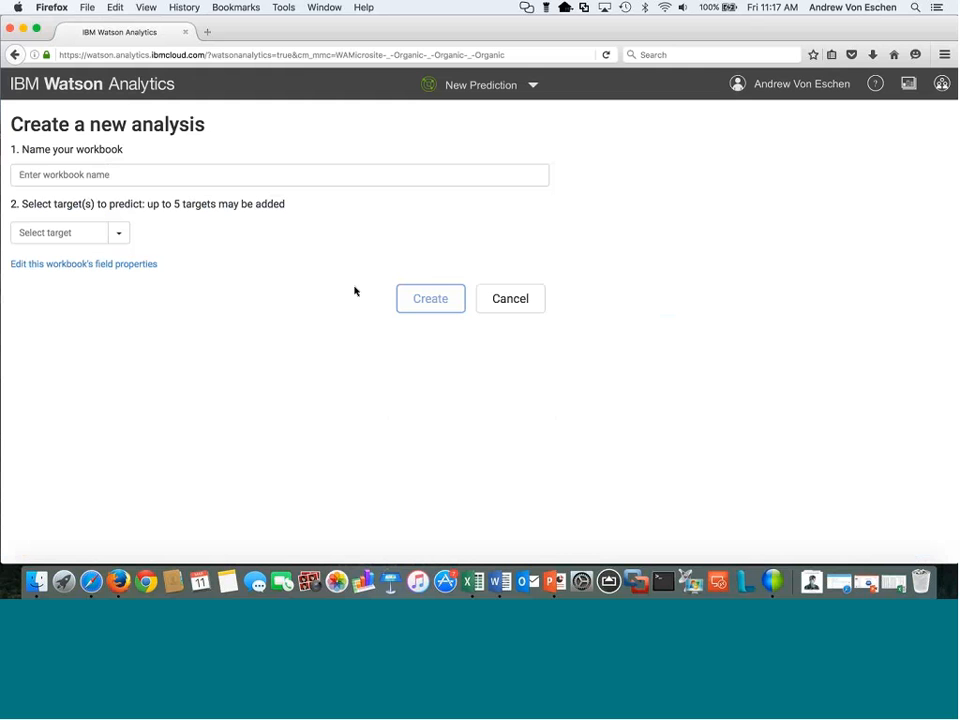
{"action": "left_click", "coordinate": [251, 177]}
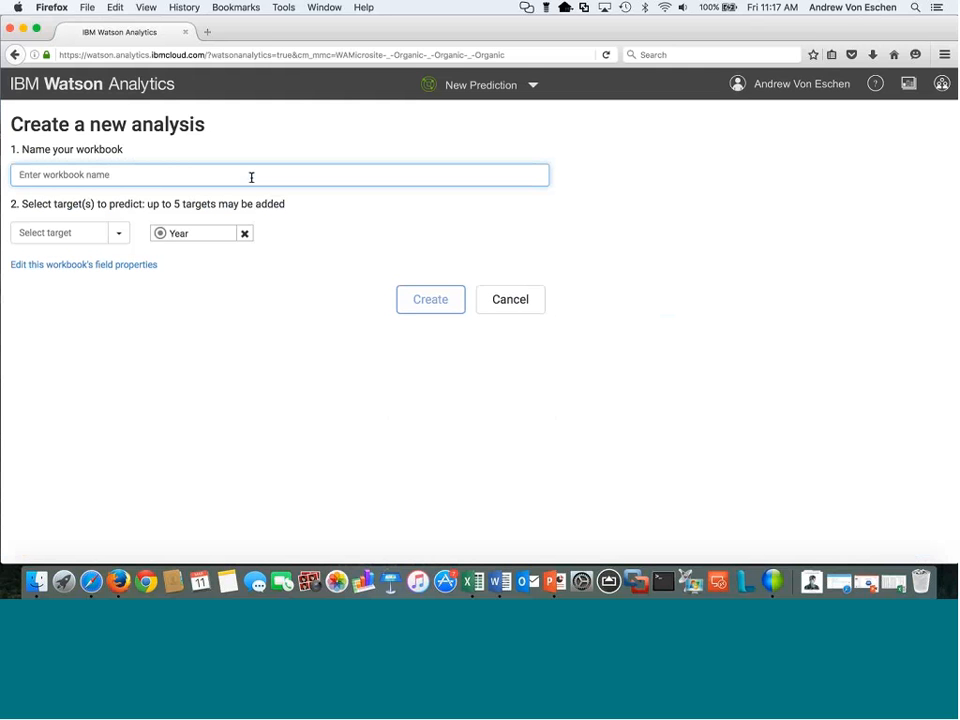
{"action": "type", "text": "Invento"}
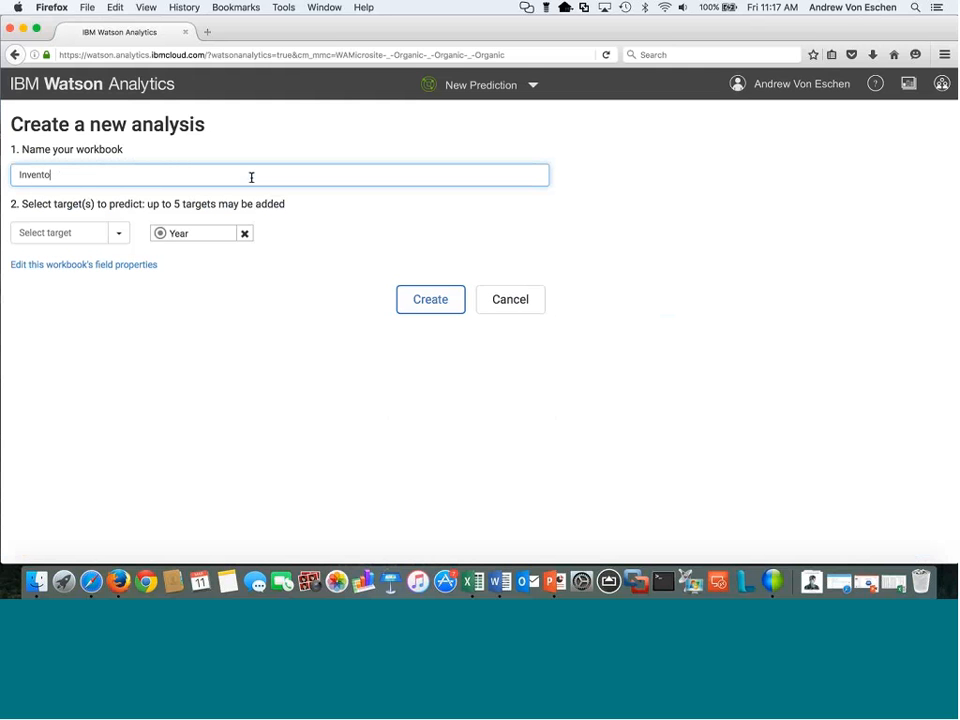
{"action": "type", "text": "ry Test for Spencer"}
Replace the Year target with Product color and Quantity shipped, and create the prediction.
{"action": "left_click", "coordinate": [244, 233]}
{"action": "left_click", "coordinate": [119, 233]}
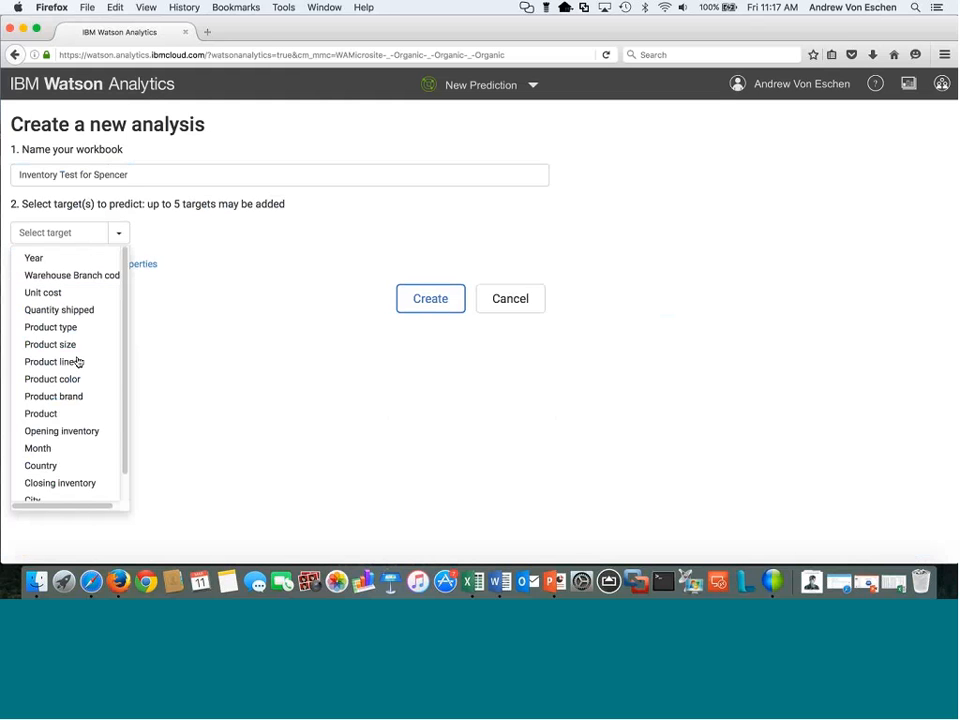
{"action": "left_click", "coordinate": [70, 379]}
{"action": "left_click", "coordinate": [119, 233]}
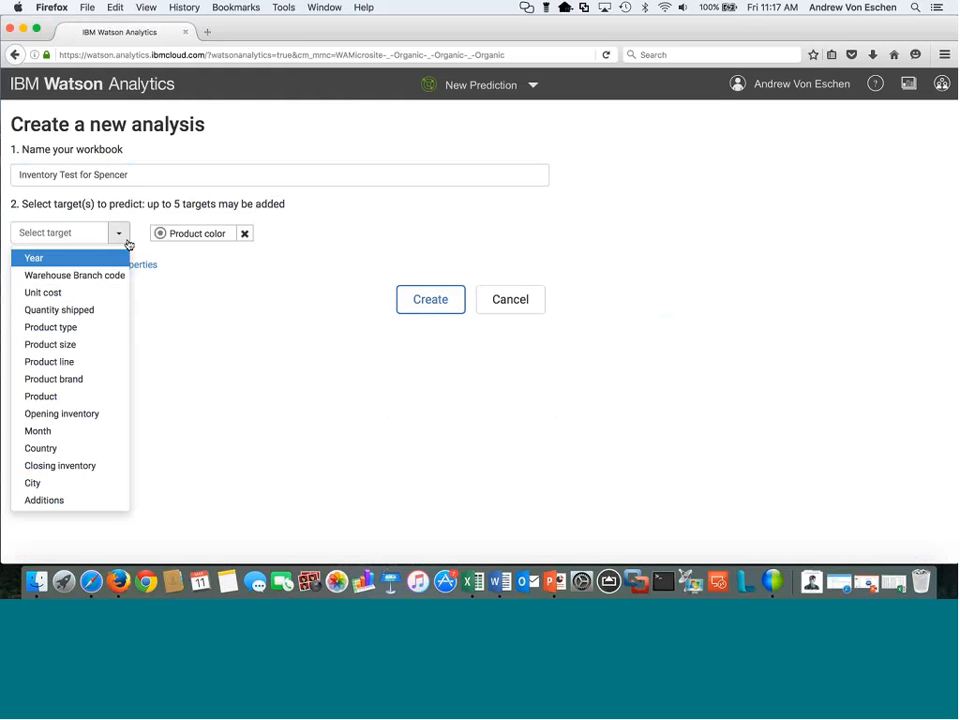
{"action": "left_click", "coordinate": [88, 313]}
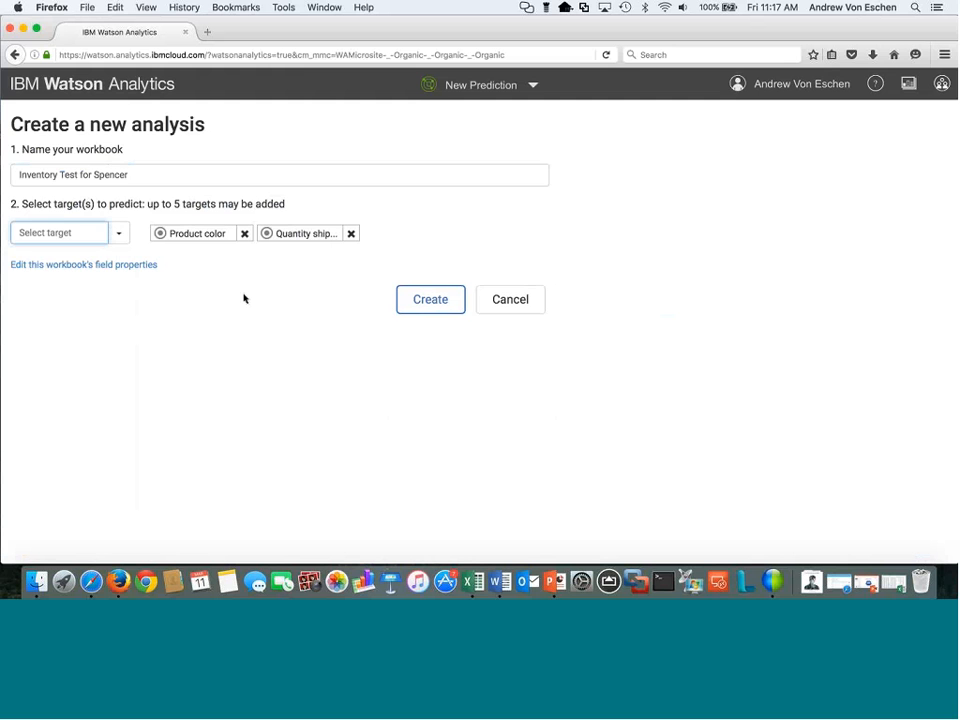
{"action": "left_click", "coordinate": [428, 306]}
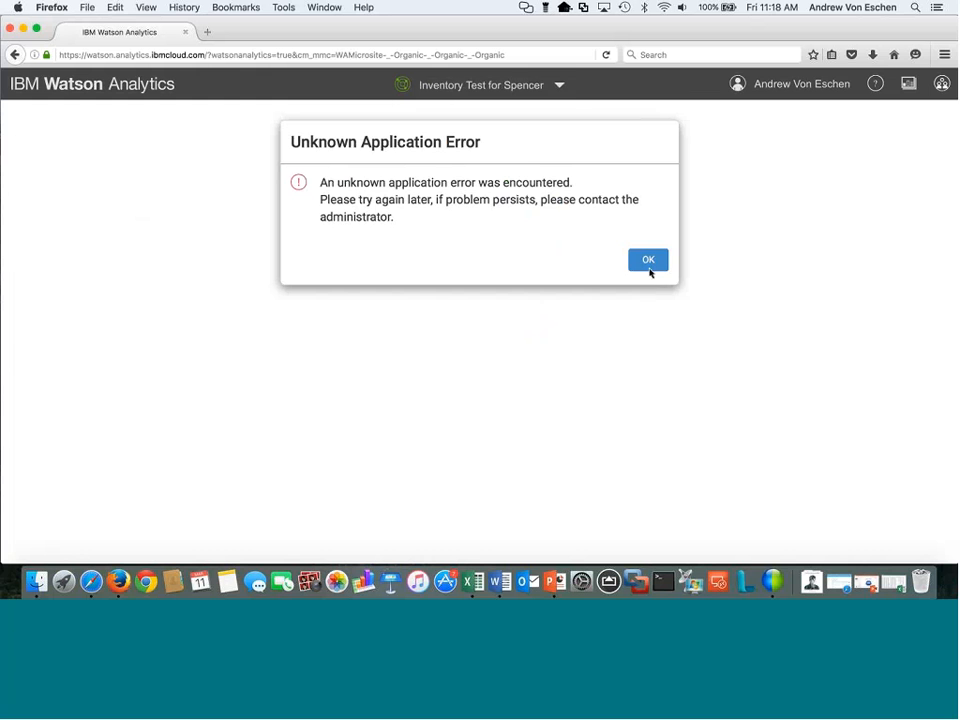
Dismiss the application error, return to the Welcome page and open the existing Inventory prediction.
{"action": "left_click", "coordinate": [649, 262]}
{"action": "left_click", "coordinate": [559, 86]}
{"action": "left_click", "coordinate": [536, 122]}
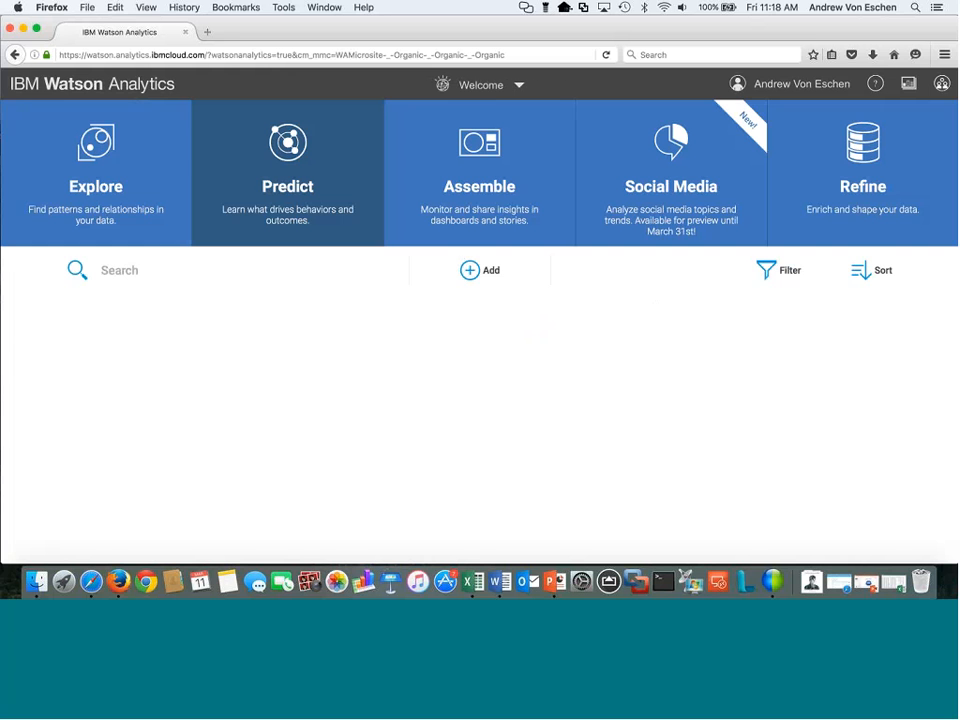
{"action": "left_click", "coordinate": [476, 401]}
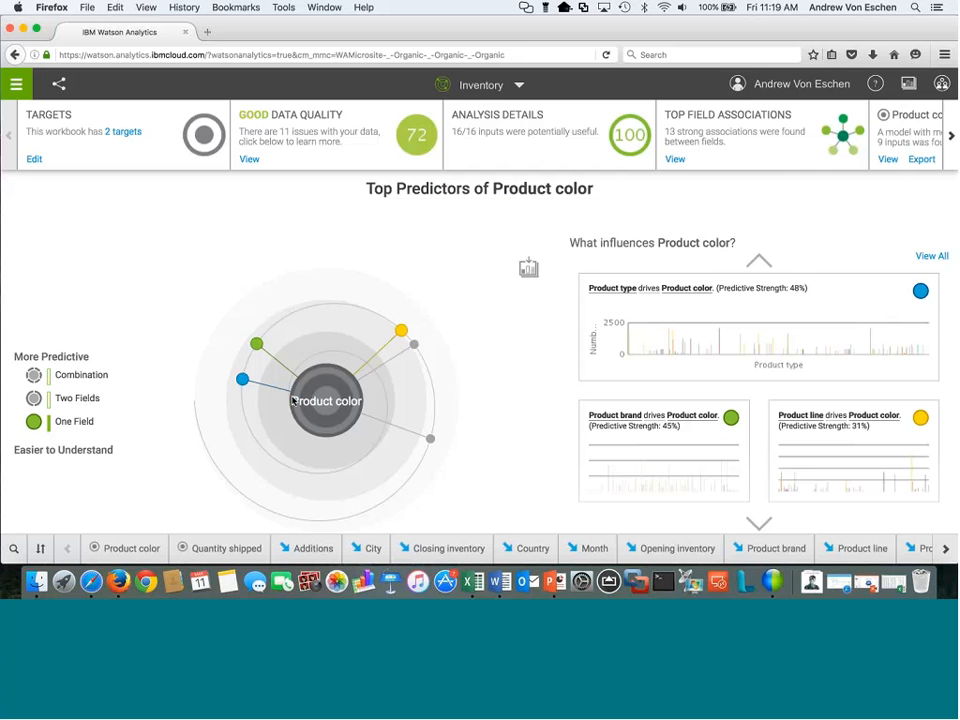
Examine the main insight and the details of how Product type drives Product color, including the Binoculars bar, and close the insight.
{"action": "mouse_move", "coordinate": [243, 381]}
{"action": "left_click", "coordinate": [676, 312]}
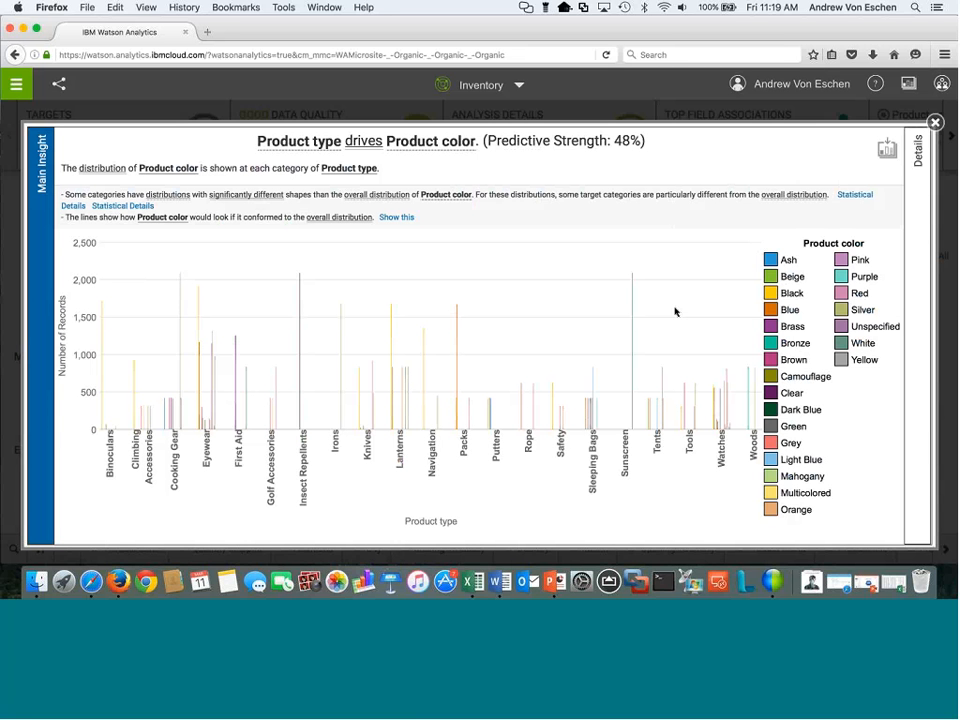
{"action": "left_click", "coordinate": [926, 300]}
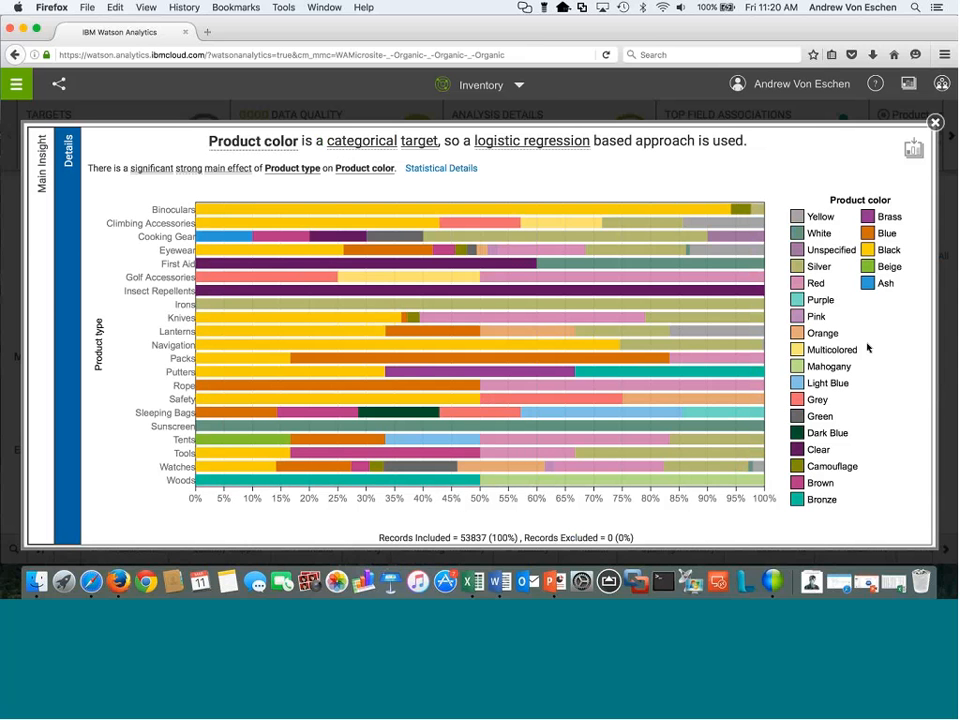
{"action": "mouse_move", "coordinate": [303, 215]}
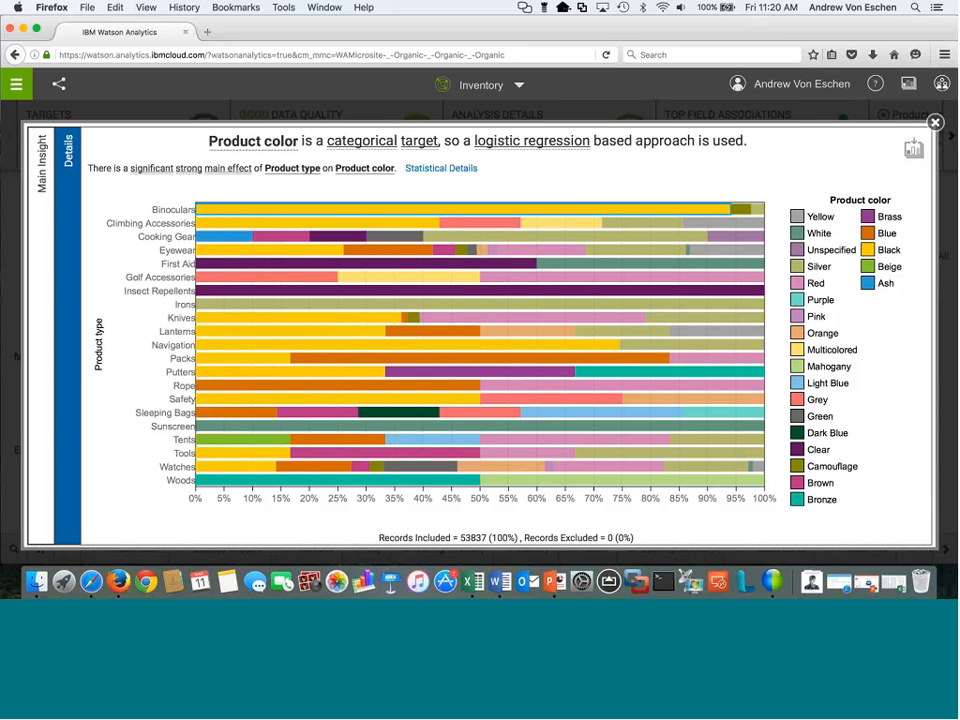
{"action": "left_click", "coordinate": [935, 123]}
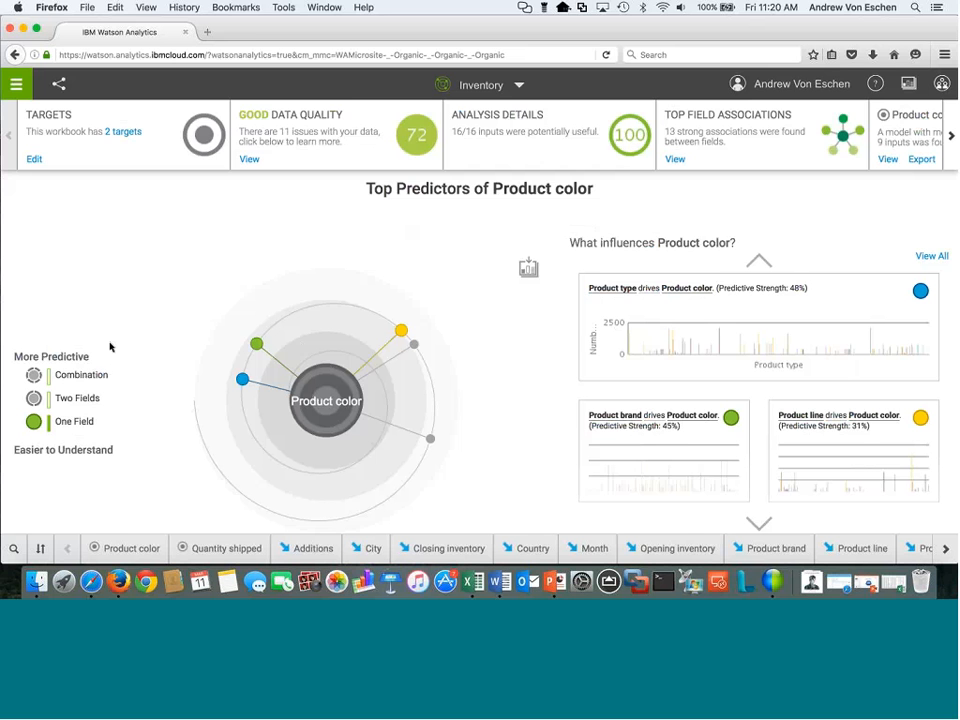
Include two-field and combination predictors, open the Product color decision tree and inspect the rules with the highest percentages of Silver.
{"action": "left_click", "coordinate": [33, 399]}
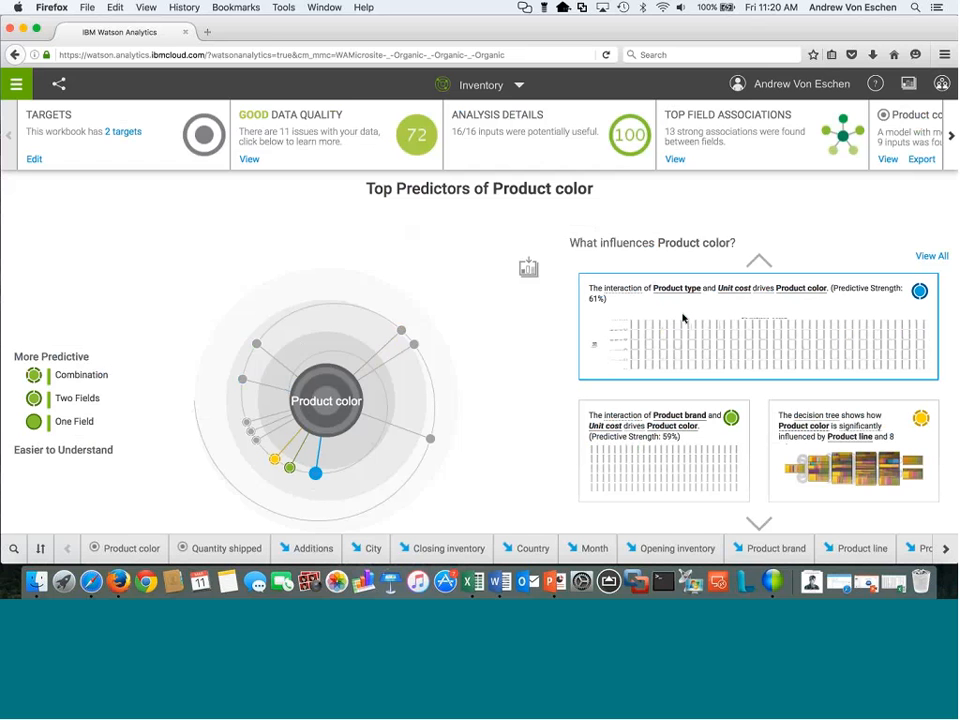
{"action": "left_click", "coordinate": [899, 425]}
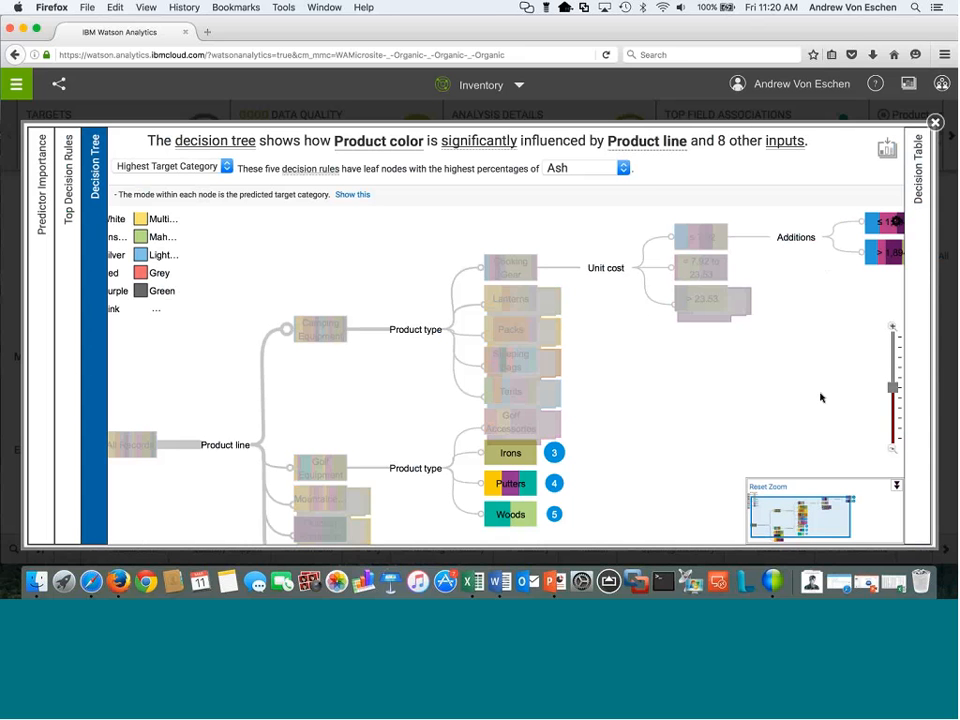
{"action": "left_click", "coordinate": [622, 170]}
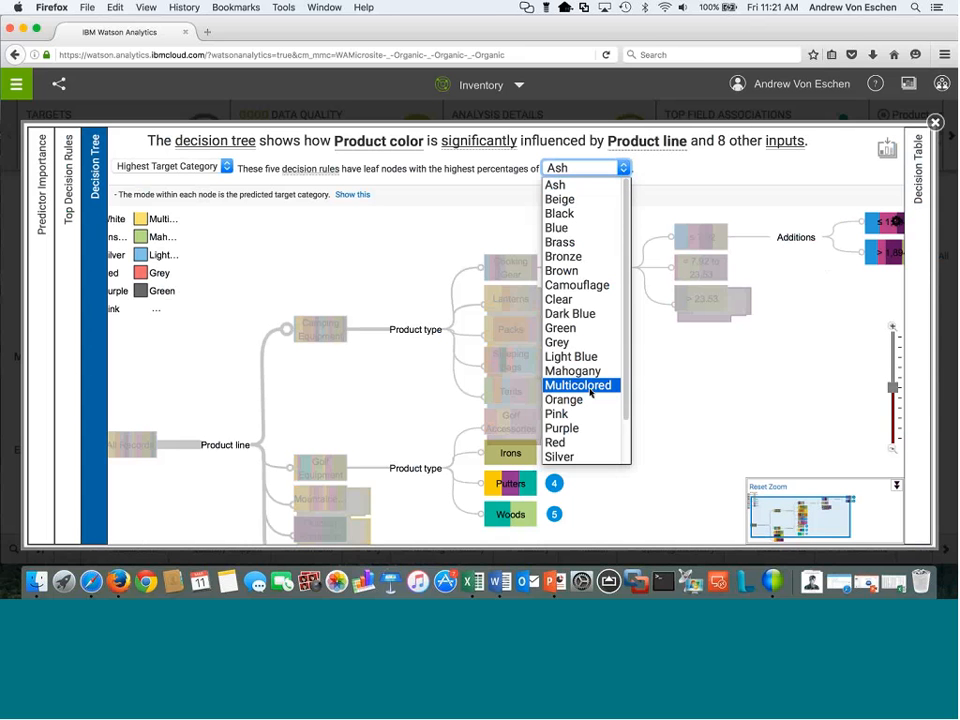
{"action": "left_click", "coordinate": [577, 457]}
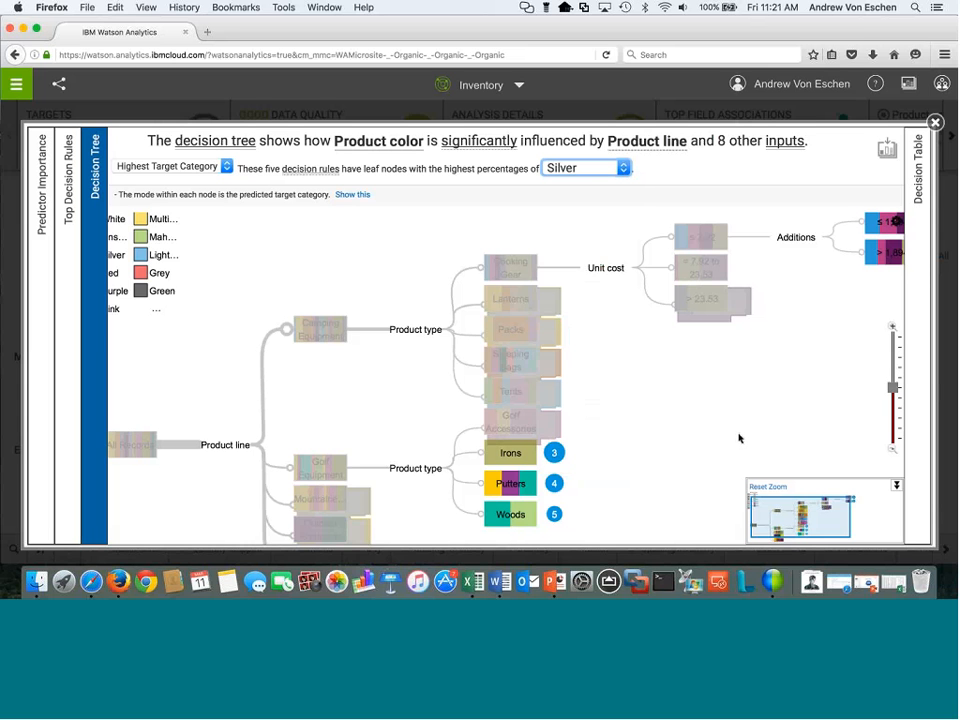
{"action": "left_click", "coordinate": [893, 450]}
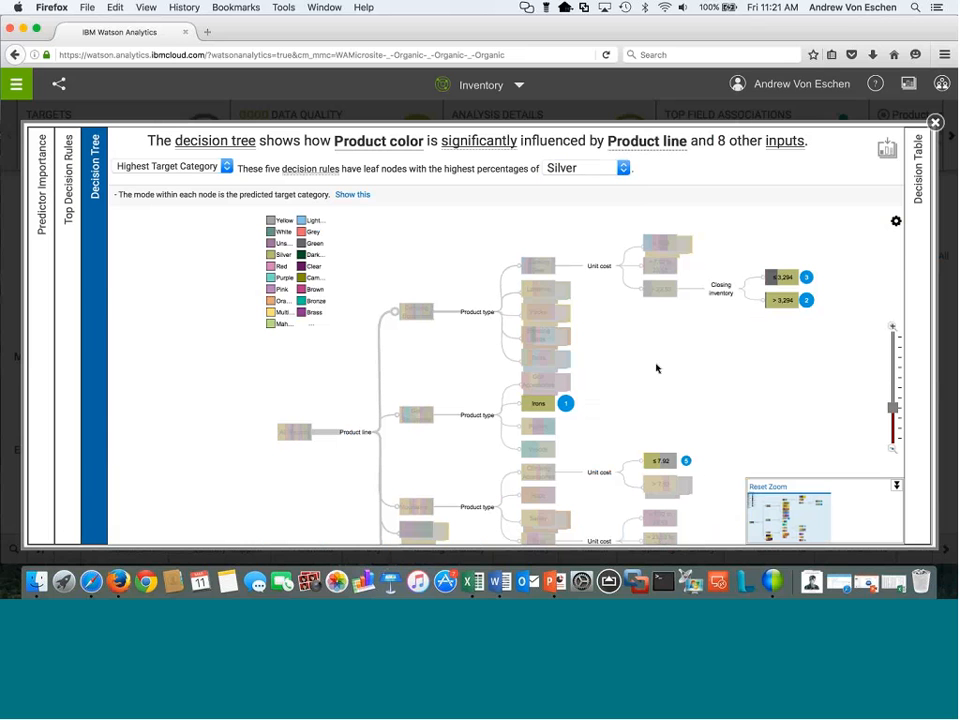
{"action": "mouse_move", "coordinate": [563, 409]}
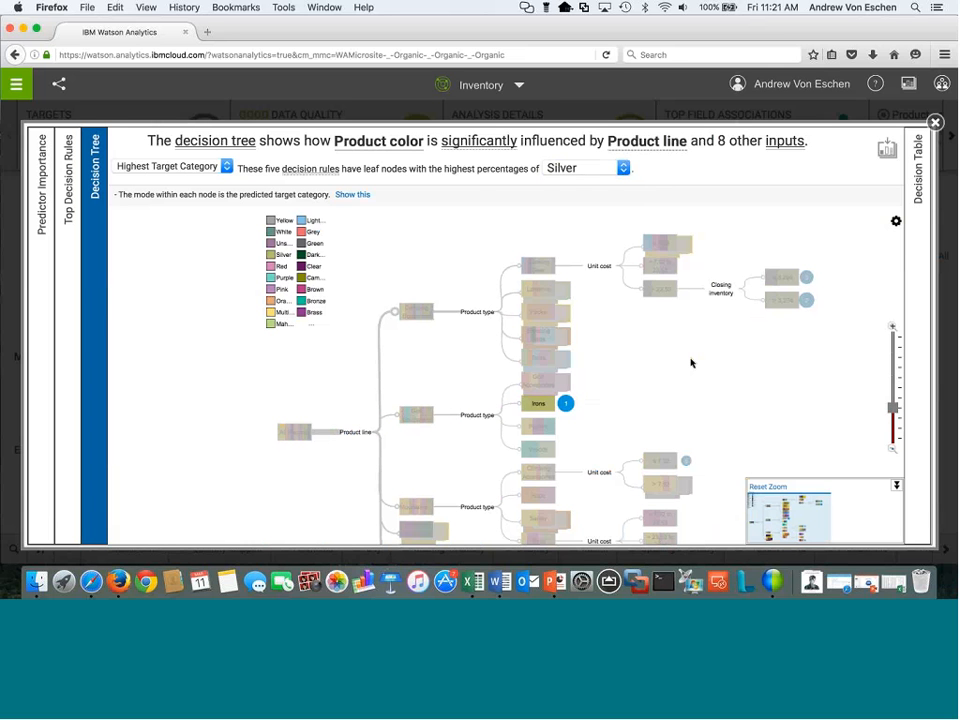
Review the top decision rules with the highest percentages of Silver for Product color, and close the insight.
{"action": "left_click", "coordinate": [68, 330]}
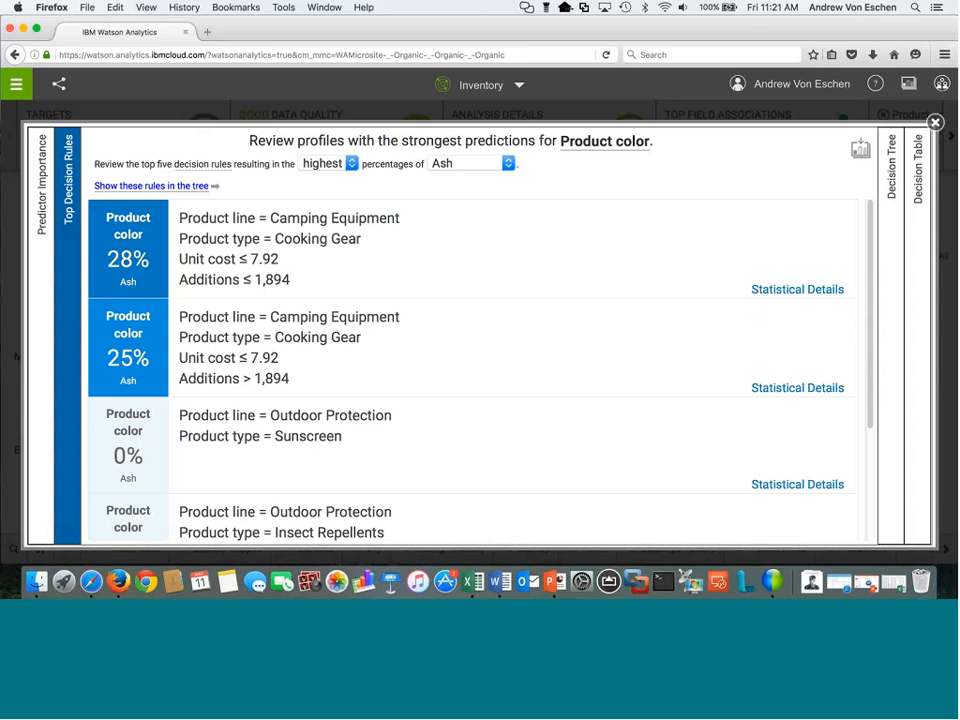
{"action": "left_click", "coordinate": [508, 166]}
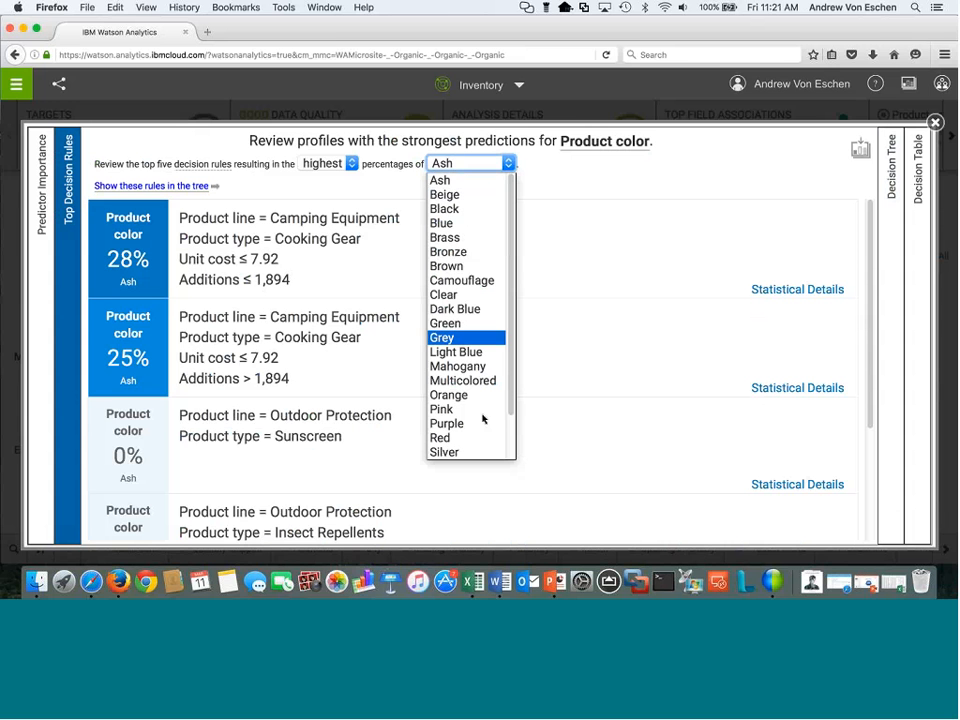
{"action": "left_click", "coordinate": [466, 453]}
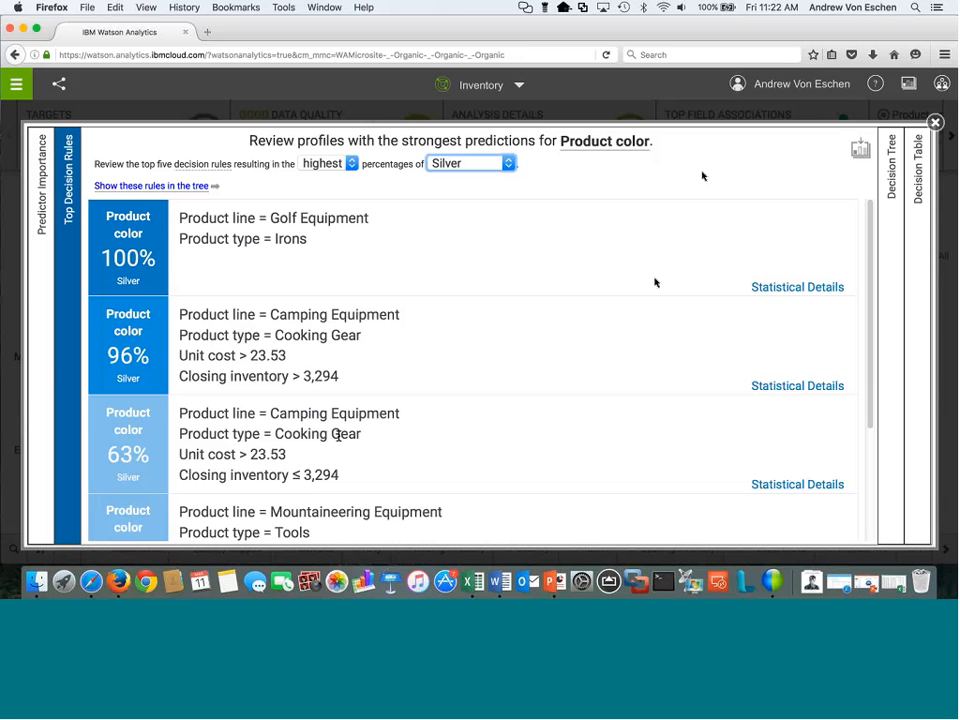
{"action": "left_click_drag", "start_coordinate": [872, 315], "coordinate": [869, 393]}
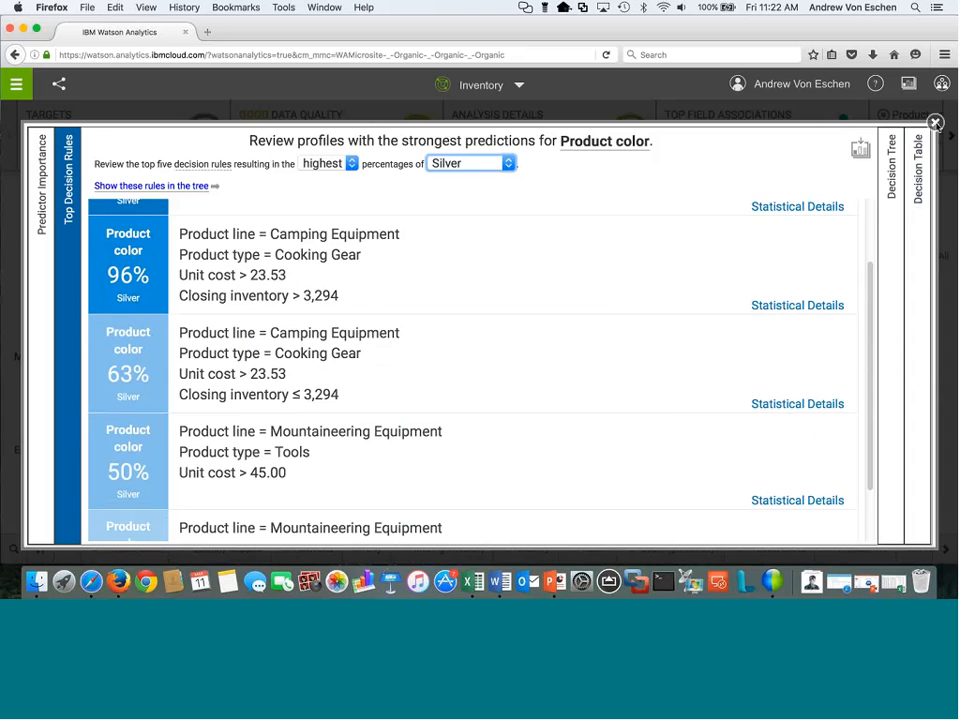
{"action": "left_click", "coordinate": [935, 123]}
Return to the Welcome page and assemble a new tabbed dashboard from InventoryData with the two-by-two layout.
{"action": "left_click", "coordinate": [482, 85]}
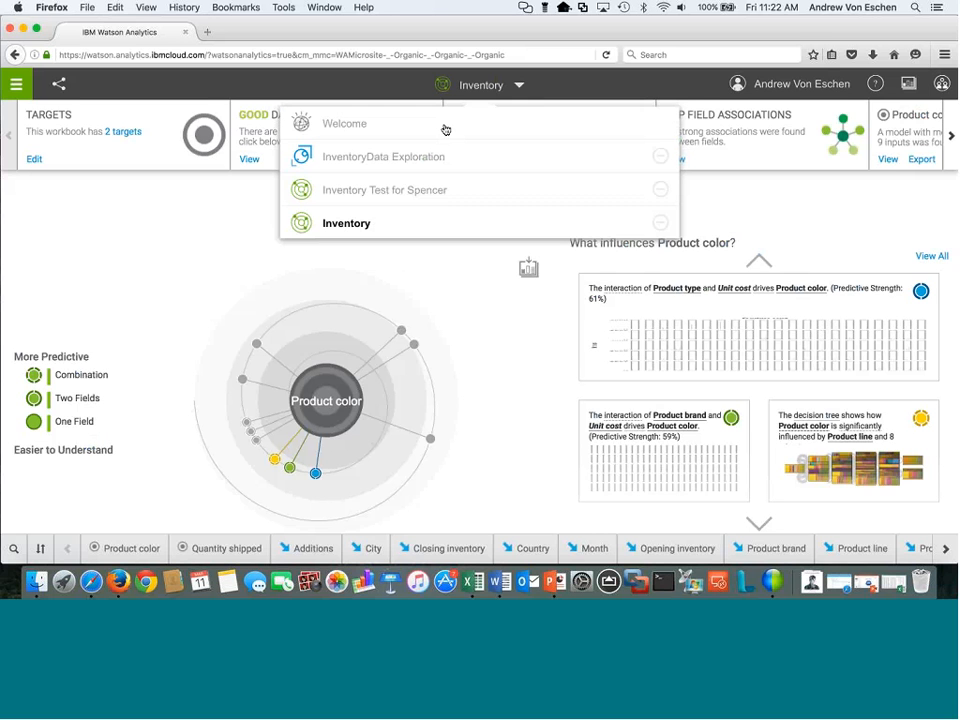
{"action": "left_click", "coordinate": [446, 126]}
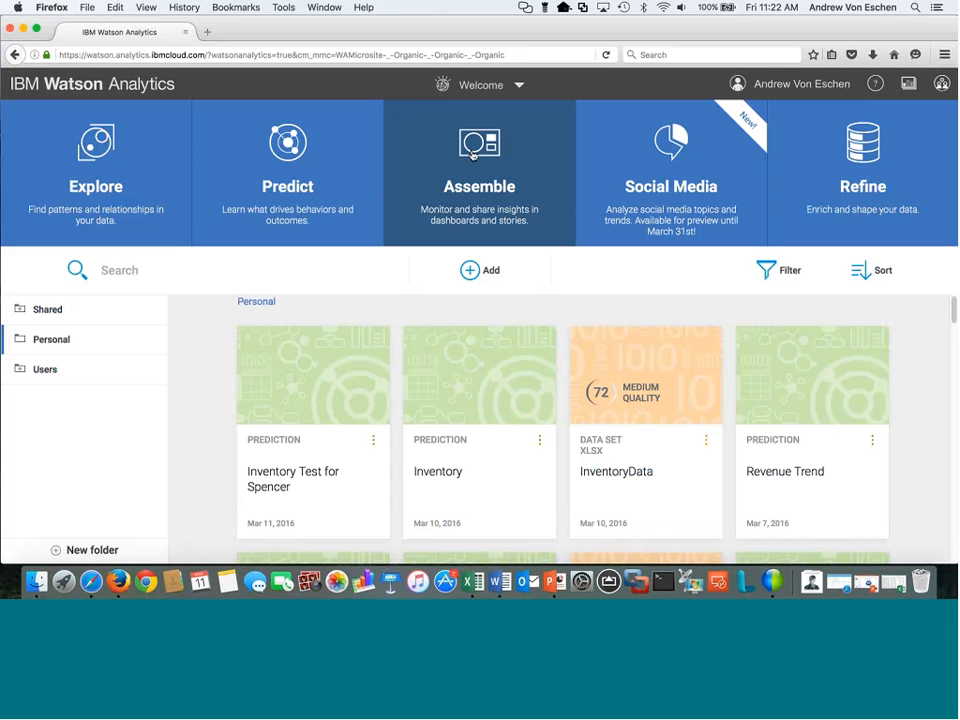
{"action": "left_click", "coordinate": [473, 155]}
{"action": "left_click", "coordinate": [356, 337]}
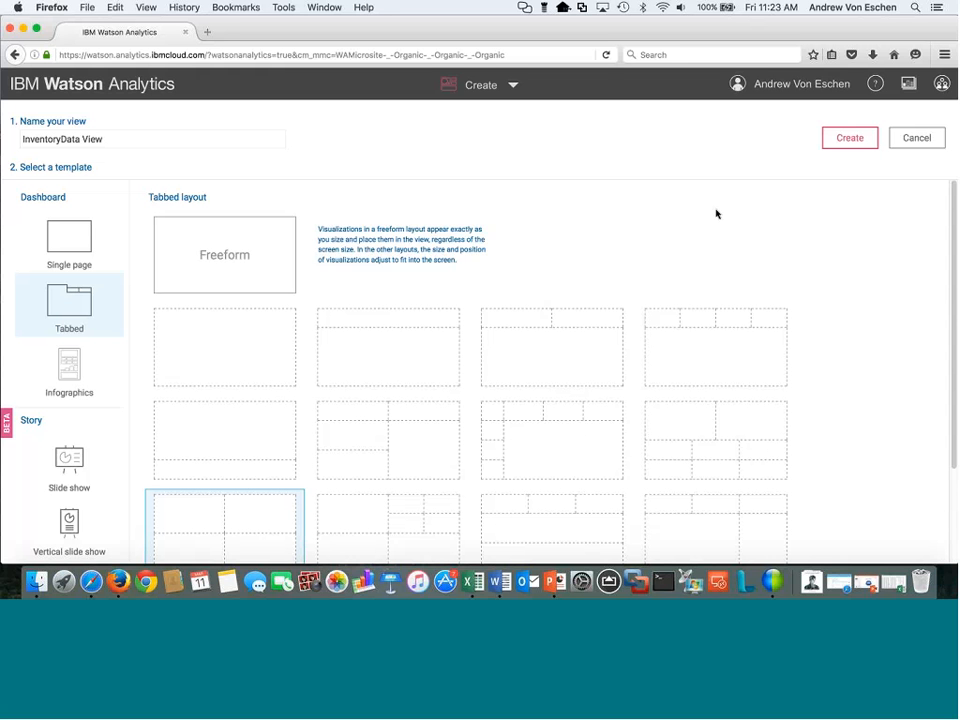
{"action": "left_click", "coordinate": [850, 138]}
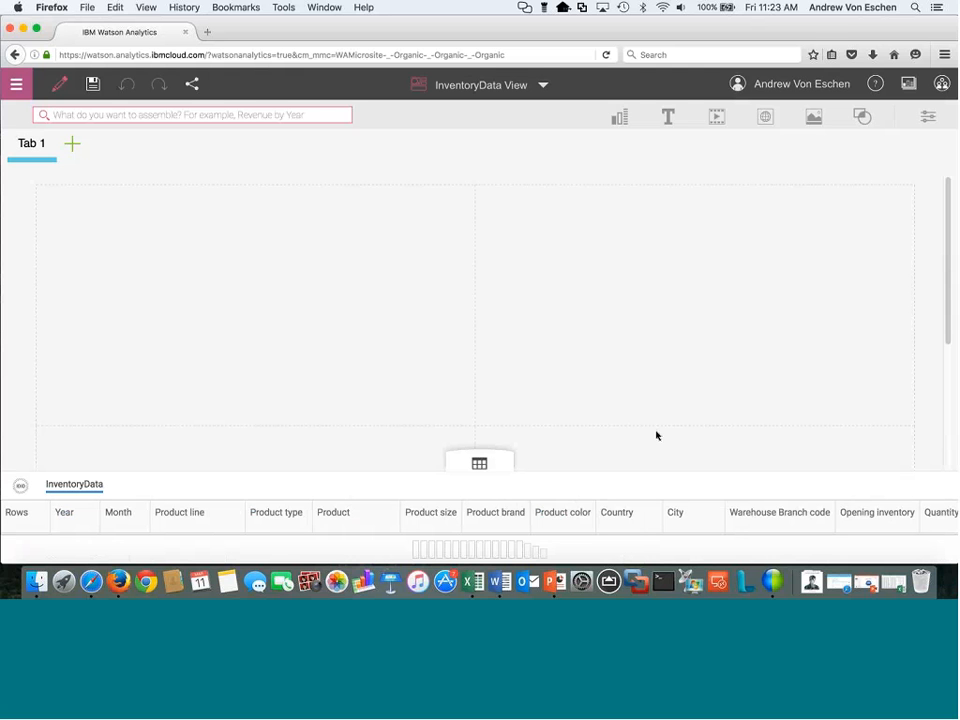
Build a chart of Quantity shipped by Product color in the upper-left cell of the dashboard layout.
{"action": "left_click_drag", "start_coordinate": [563, 512], "coordinate": [258, 321]}
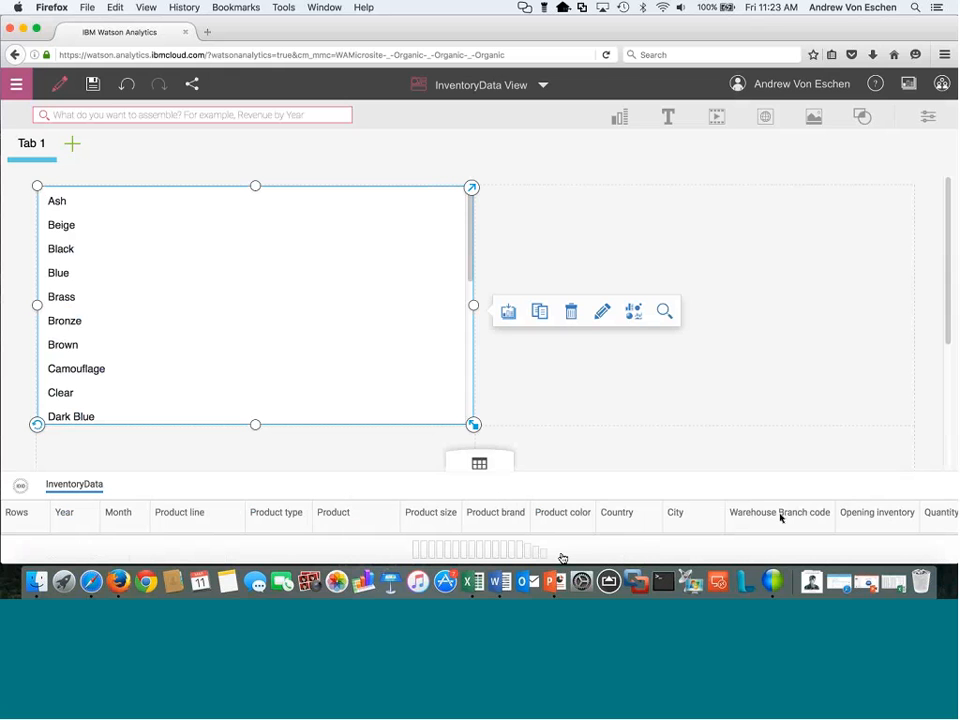
{"action": "left_click_drag", "start_coordinate": [940, 512], "coordinate": [259, 306]}
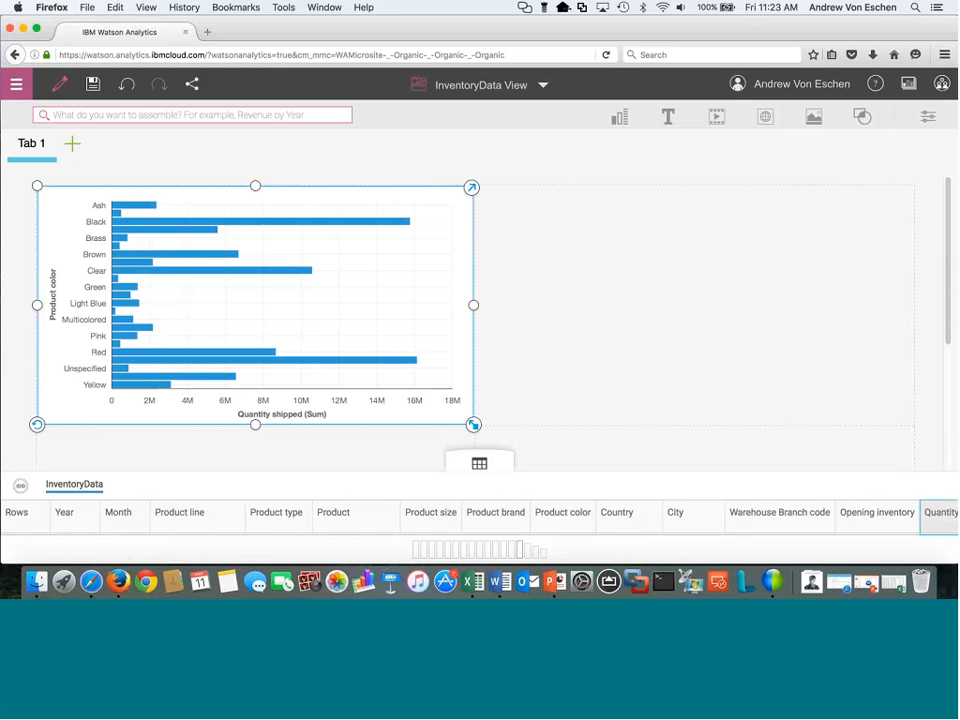
Combine Warehouse Branch code, Product line and Opening inventory in the upper-right cell and change the visualization to Heat.
{"action": "left_click_drag", "start_coordinate": [759, 525], "coordinate": [585, 418]}
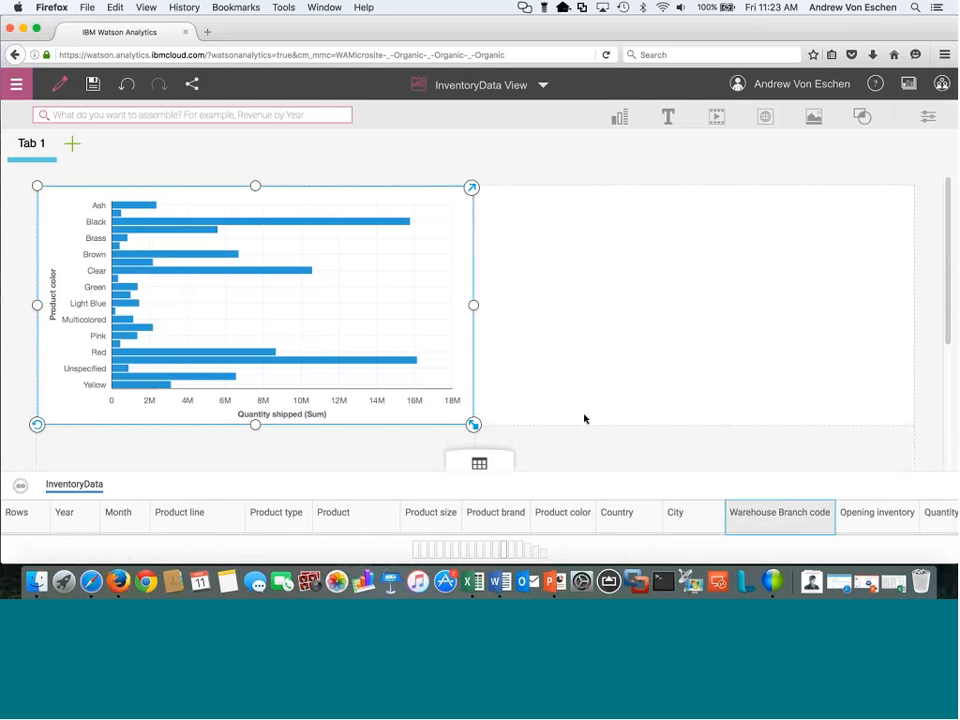
{"action": "left_click_drag", "start_coordinate": [182, 510], "coordinate": [660, 332]}
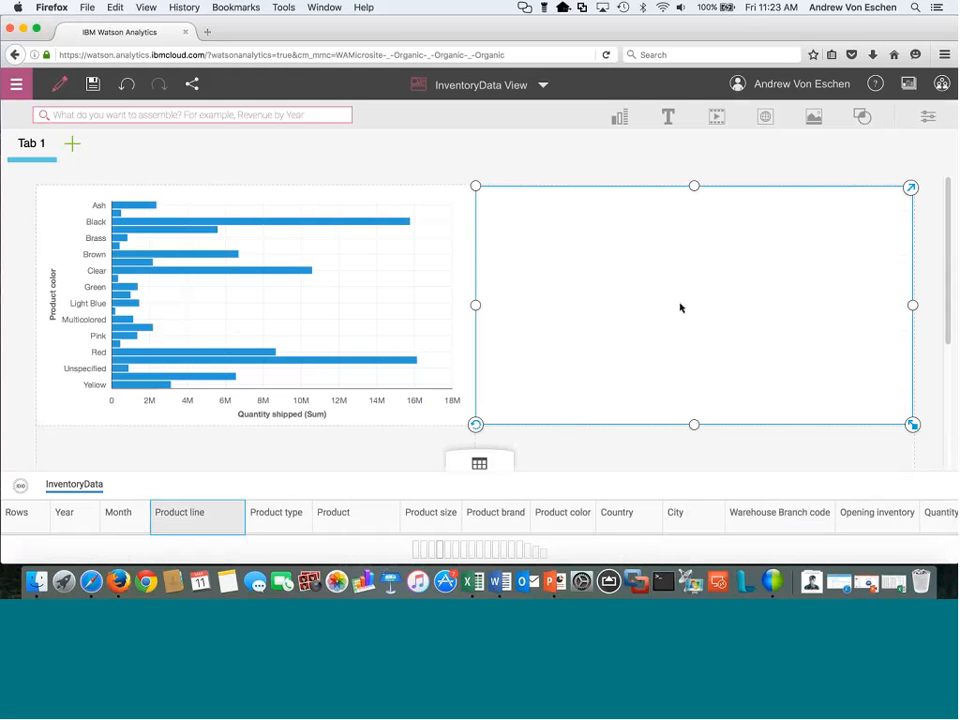
{"action": "left_click_drag", "start_coordinate": [729, 321], "coordinate": [751, 323]}
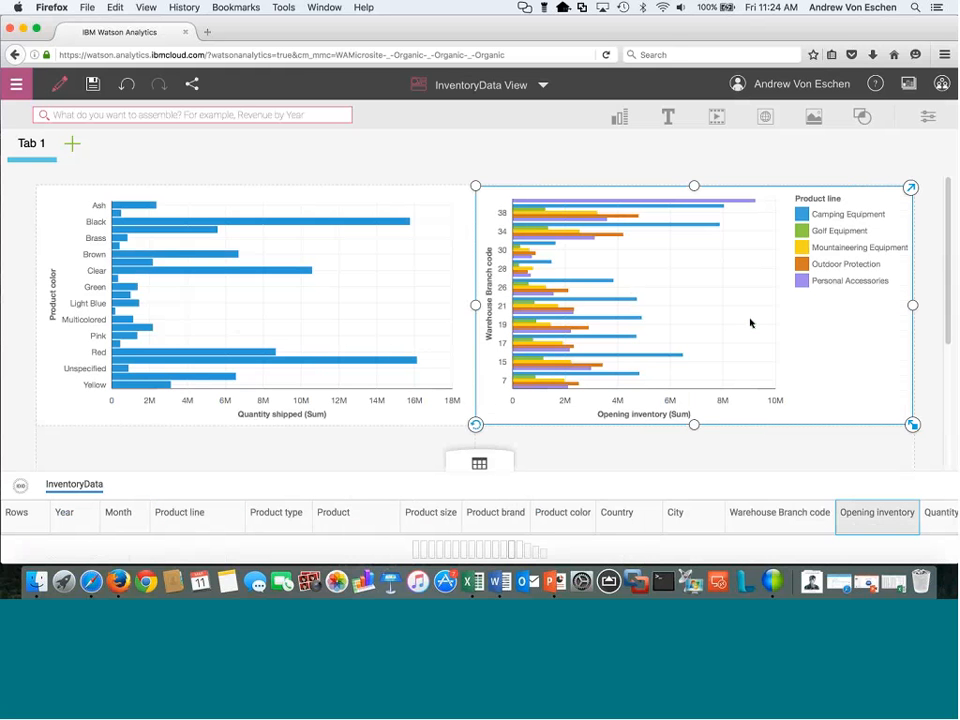
{"action": "left_click", "coordinate": [814, 352]}
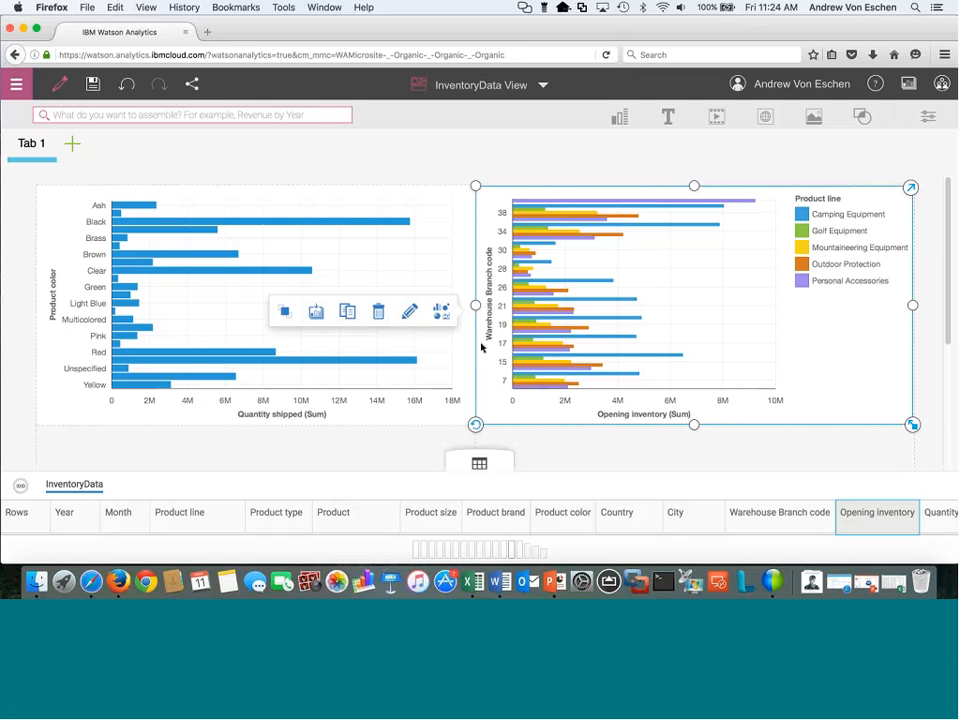
{"action": "left_click", "coordinate": [442, 313]}
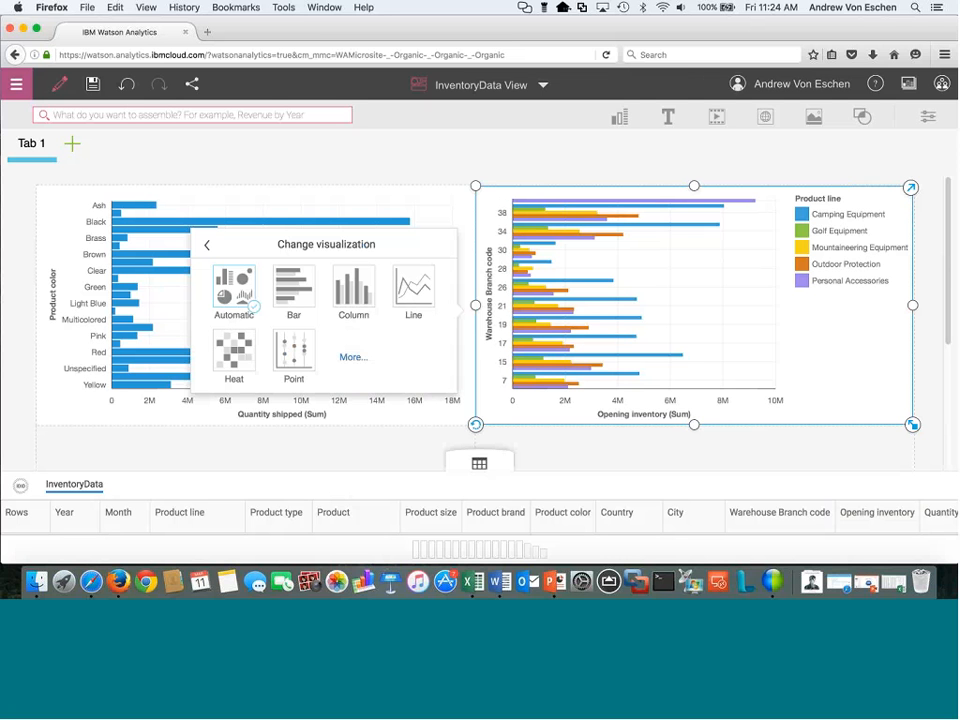
{"action": "left_click", "coordinate": [337, 291]}
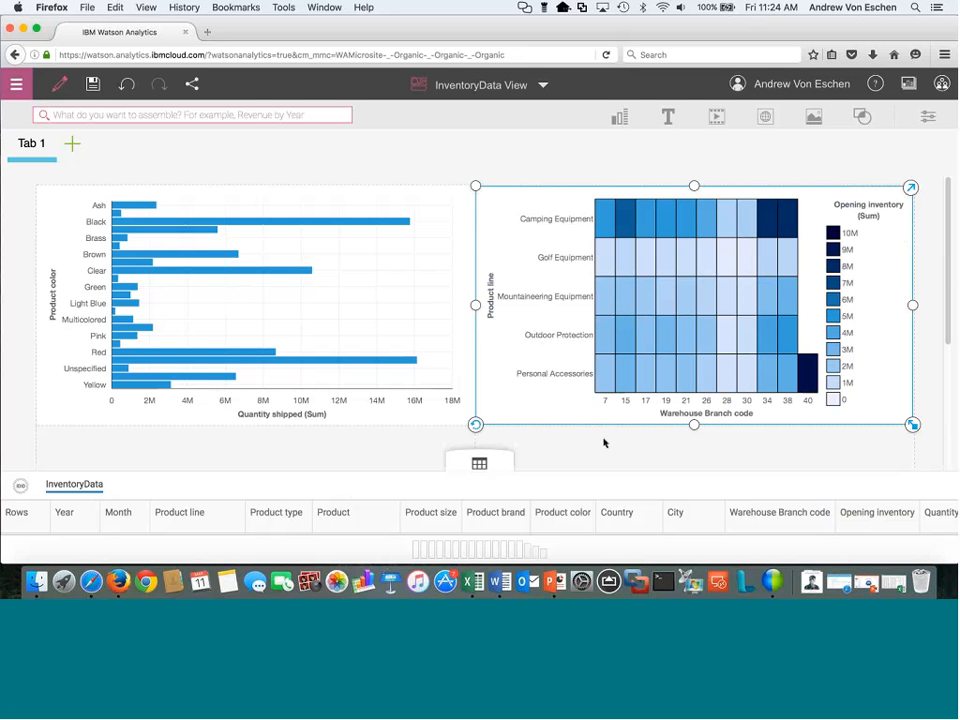
Add Year and Month to the lower-left cell and change the visualization to Hierarchy.
{"action": "scroll", "coordinate": [726, 441], "scroll_direction": "down", "scroll_amount": 5}
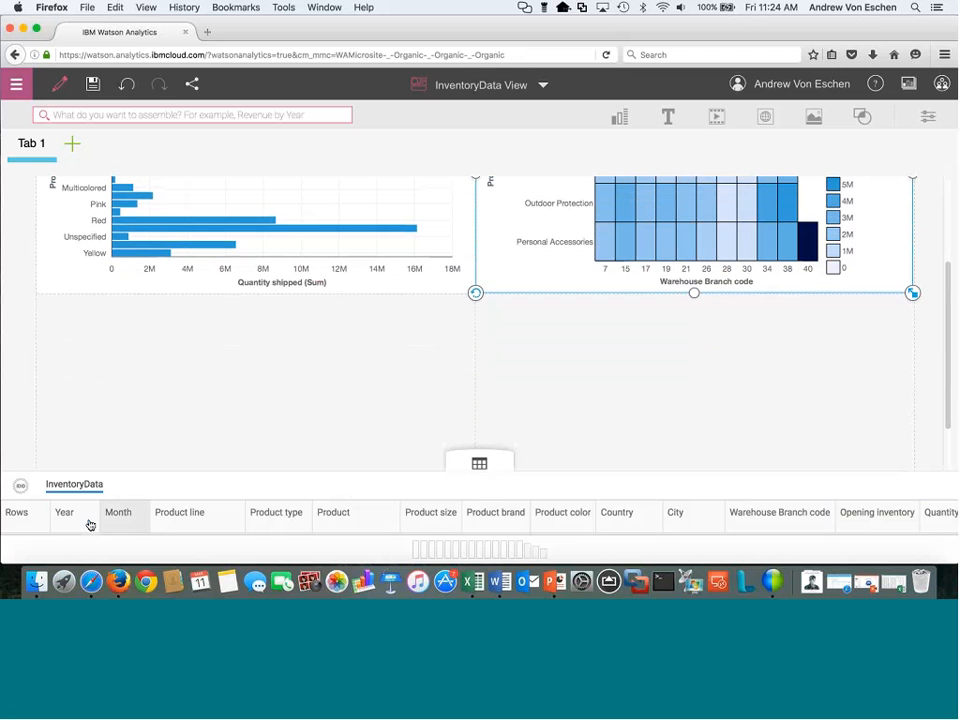
{"action": "left_click_drag", "start_coordinate": [90, 521], "coordinate": [253, 414]}
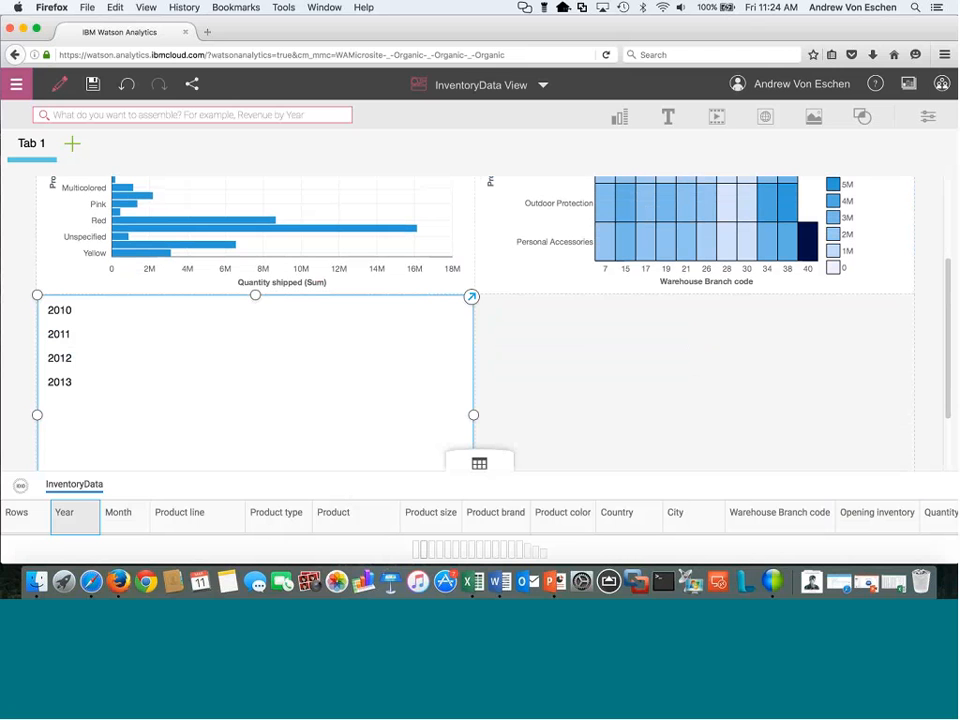
{"action": "left_click_drag", "start_coordinate": [118, 512], "coordinate": [210, 395]}
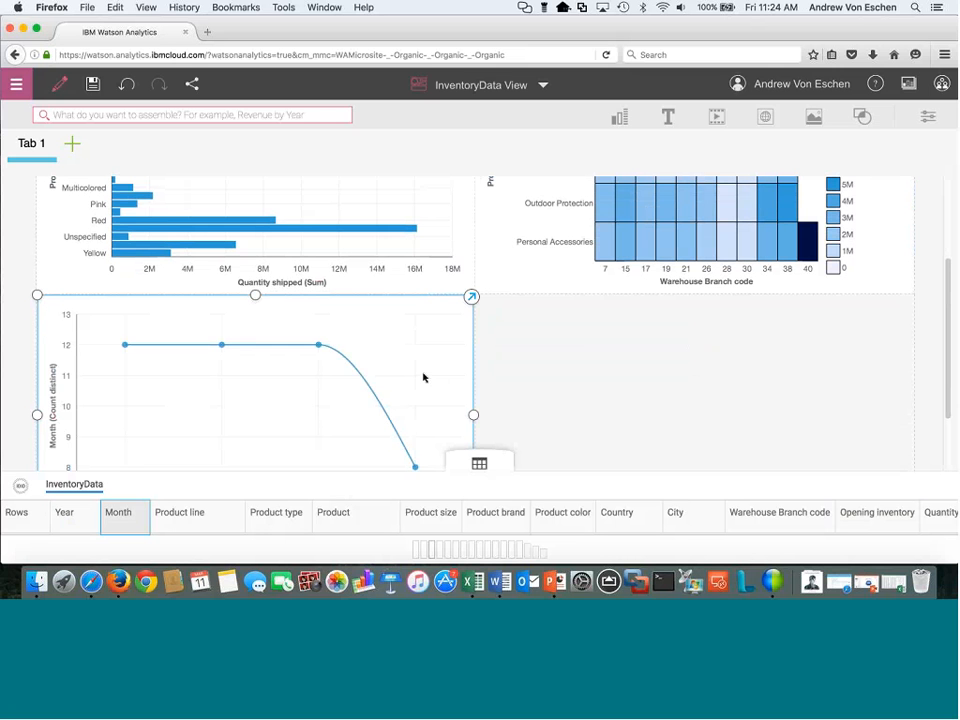
{"action": "left_click", "coordinate": [663, 411]}
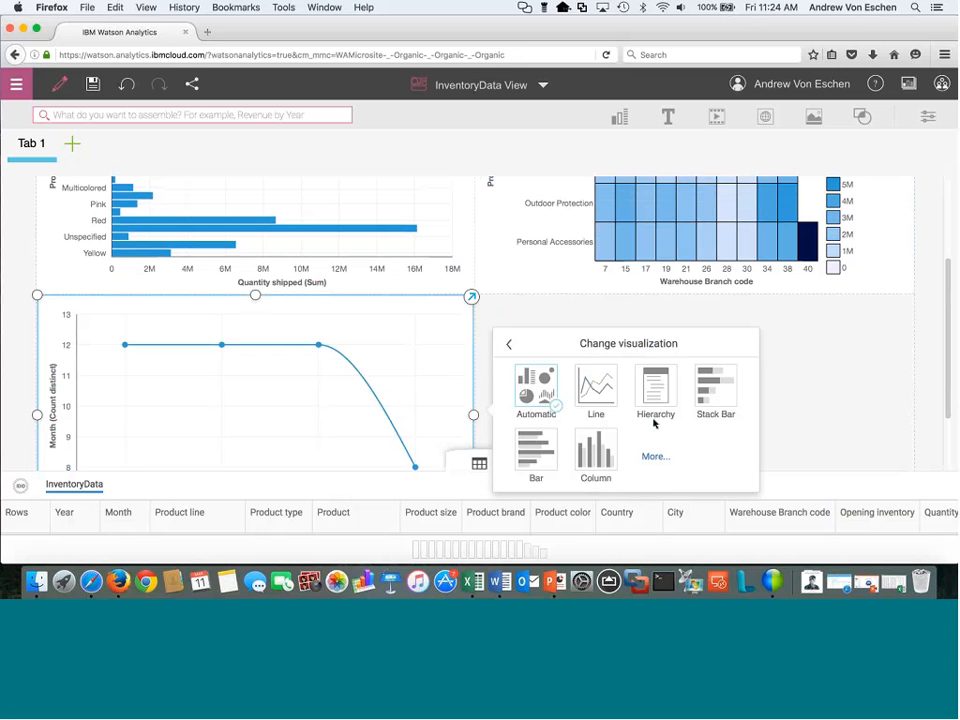
{"action": "left_click", "coordinate": [702, 425]}
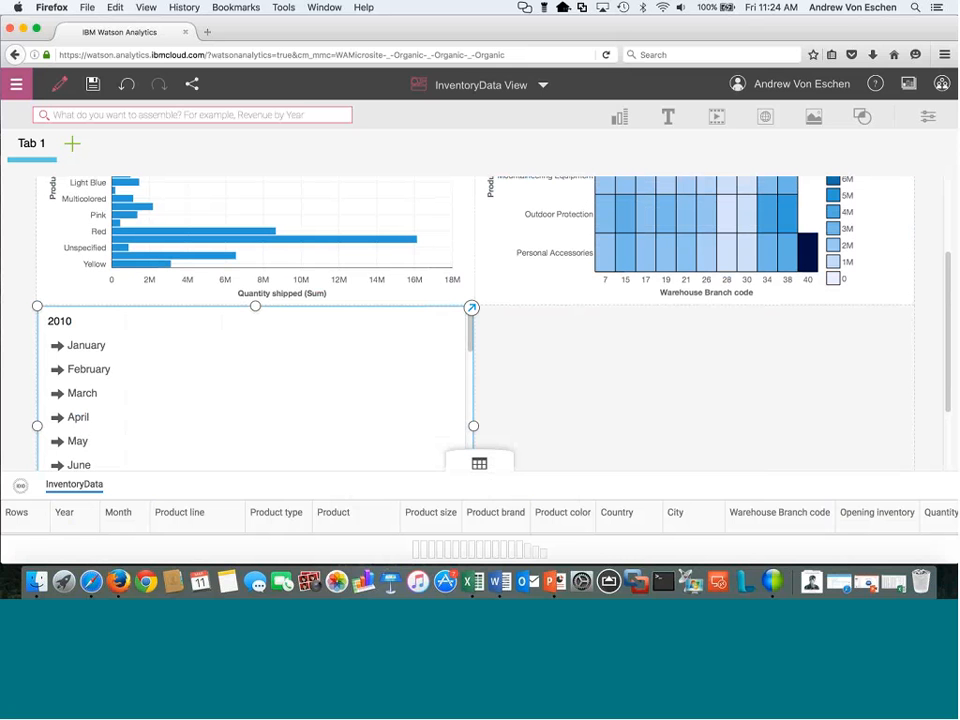
Search for "quantity shipped by product line" and add the resulting InventoryData visualization to the dashboard.
{"action": "left_click", "coordinate": [301, 113]}
{"action": "type", "text": "quantity"}
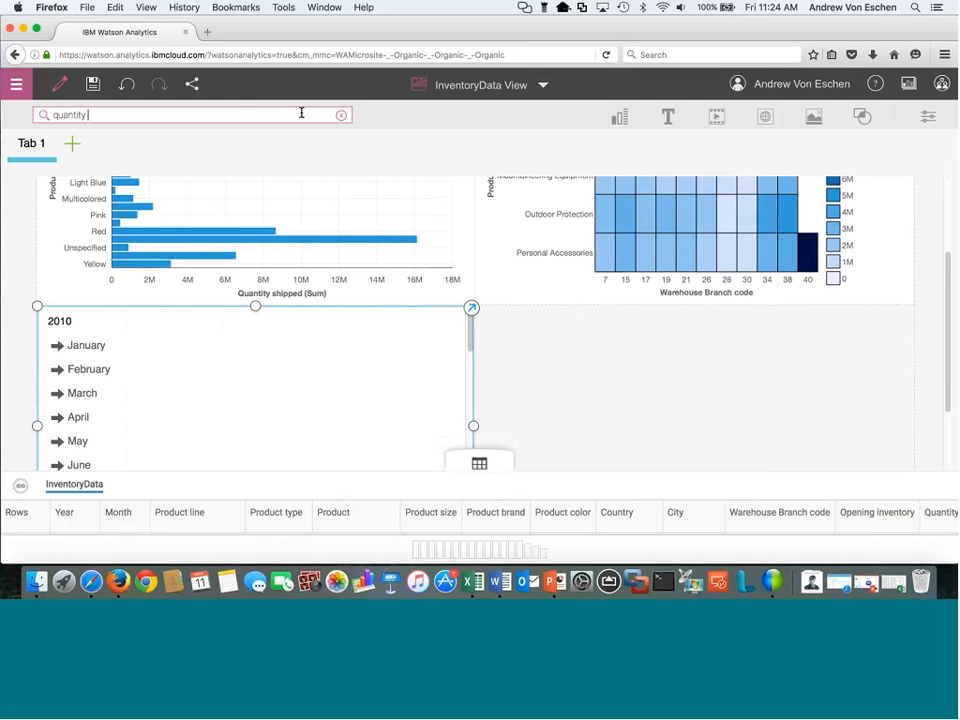
{"action": "type", "text": " shipped by product line"}
{"action": "key", "text": "Return"}
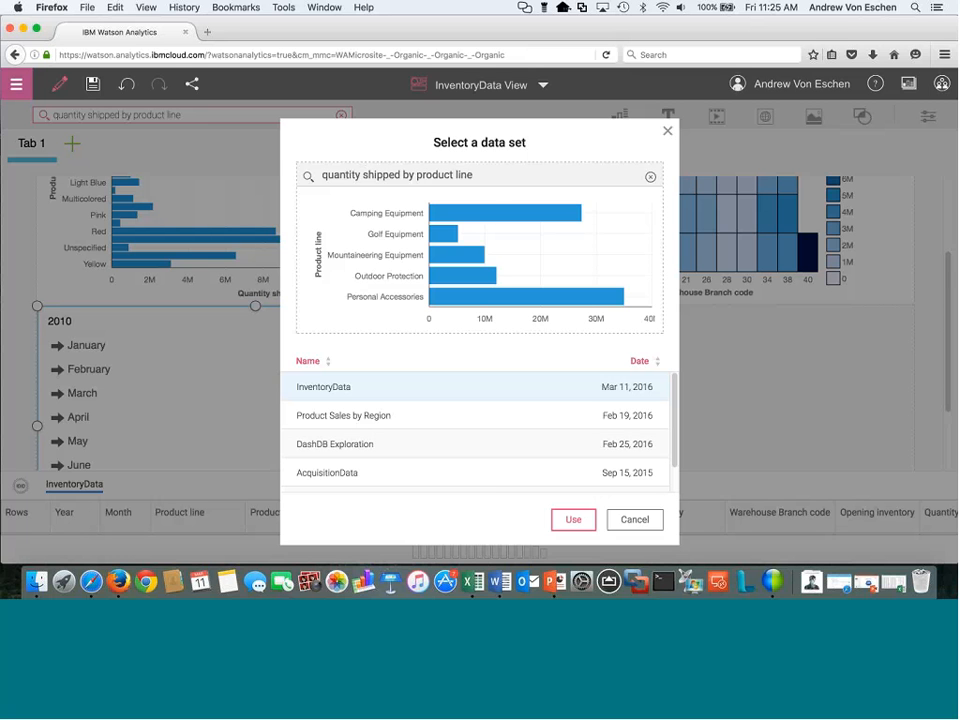
{"action": "left_click", "coordinate": [571, 521]}
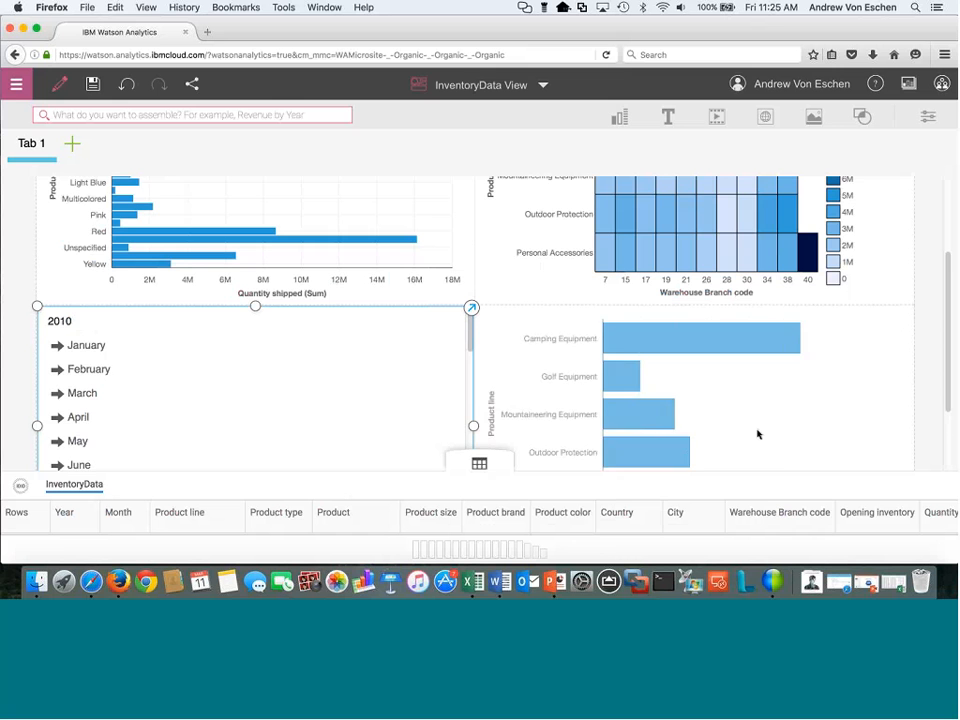
Change the Quantity shipped by Product line chart to a pie and collapse its expanded view.
{"action": "scroll", "coordinate": [849, 424], "scroll_direction": "down", "scroll_amount": 1}
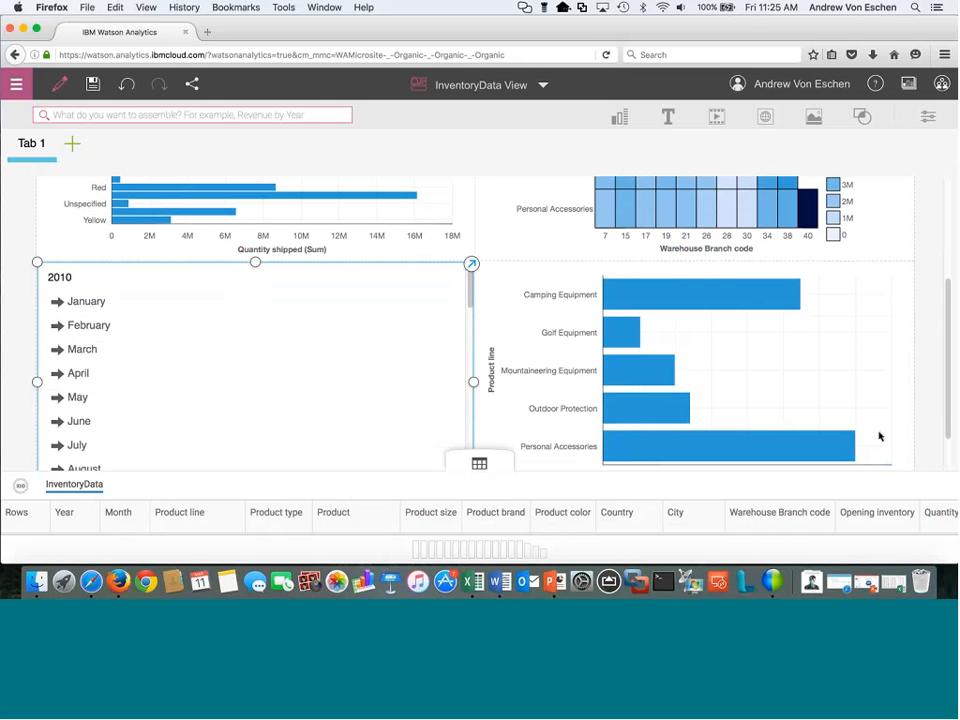
{"action": "left_click", "coordinate": [900, 435]}
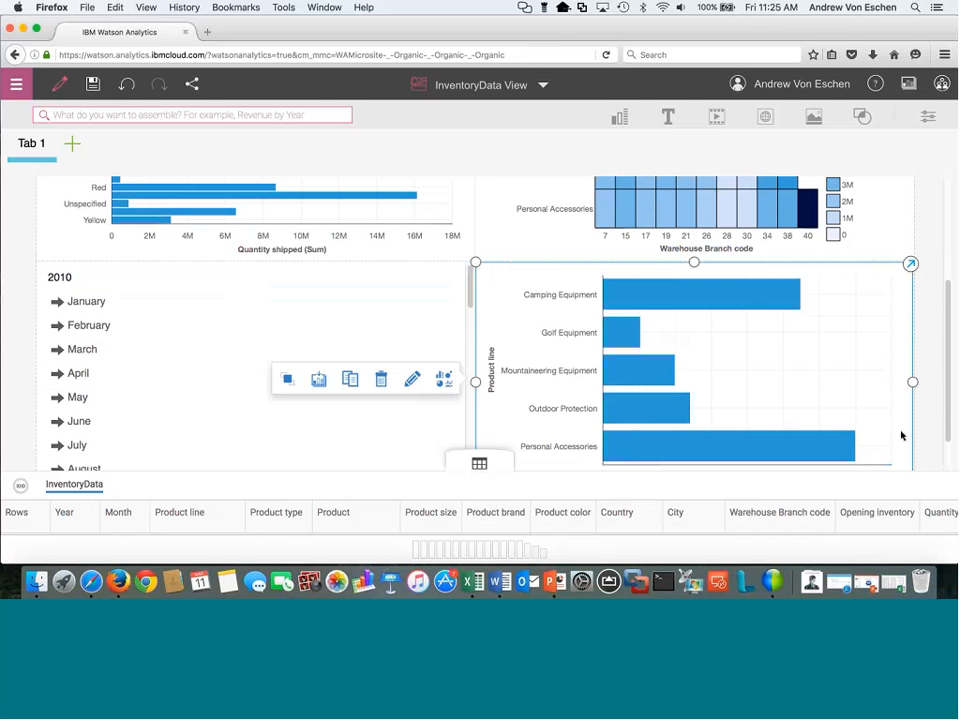
{"action": "left_click", "coordinate": [450, 392]}
{"action": "left_click", "coordinate": [358, 434]}
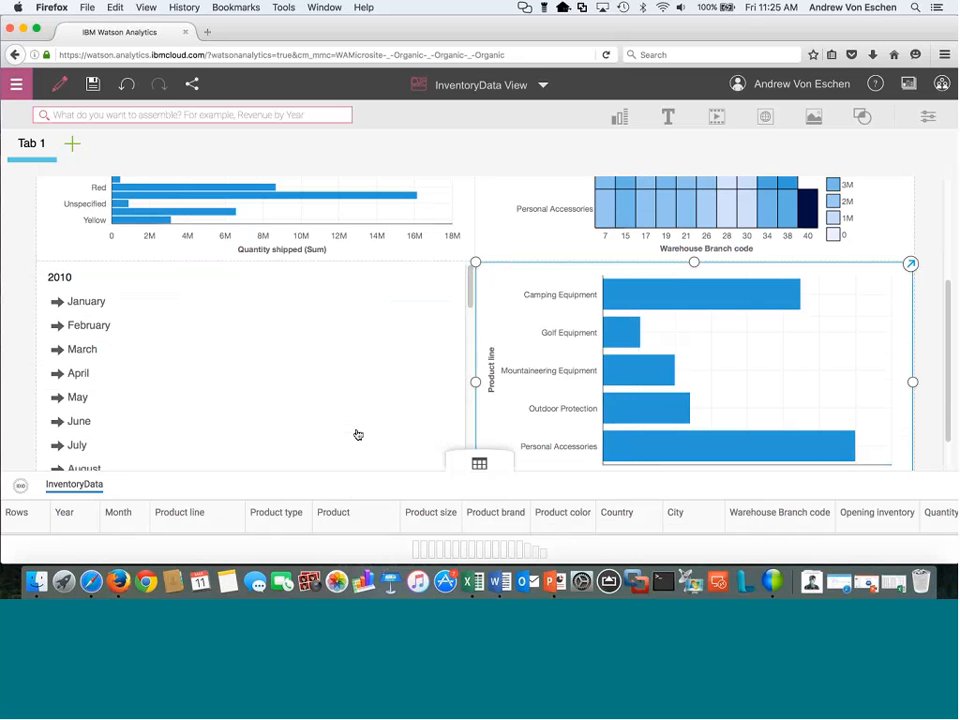
{"action": "scroll", "coordinate": [815, 315], "scroll_direction": "down", "scroll_amount": 2}
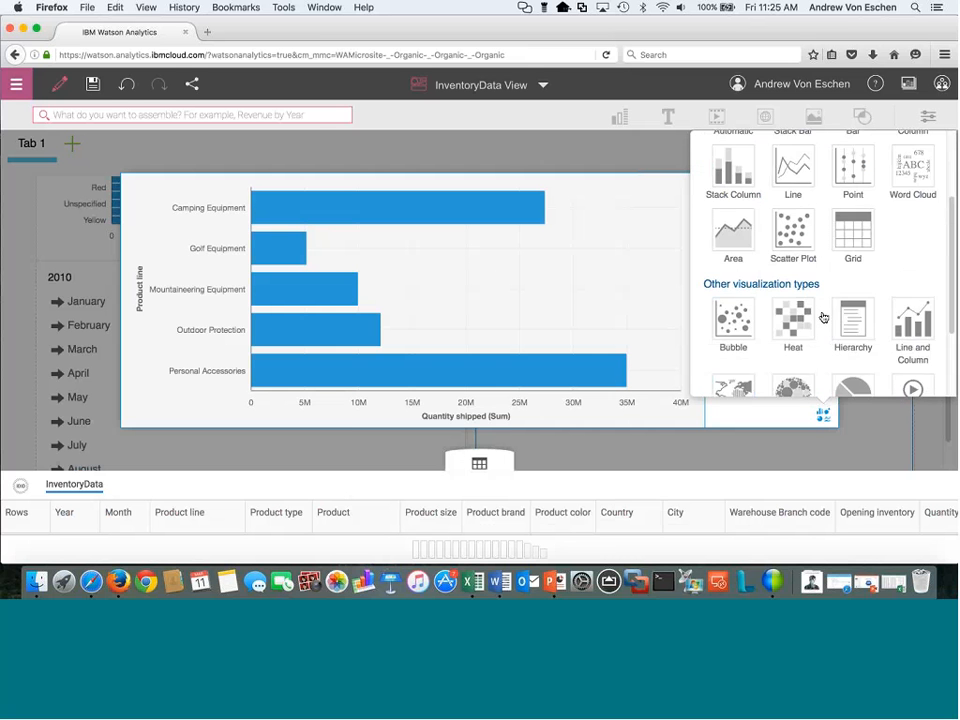
{"action": "scroll", "coordinate": [823, 317], "scroll_direction": "down", "scroll_amount": 1}
{"action": "left_click", "coordinate": [858, 335]}
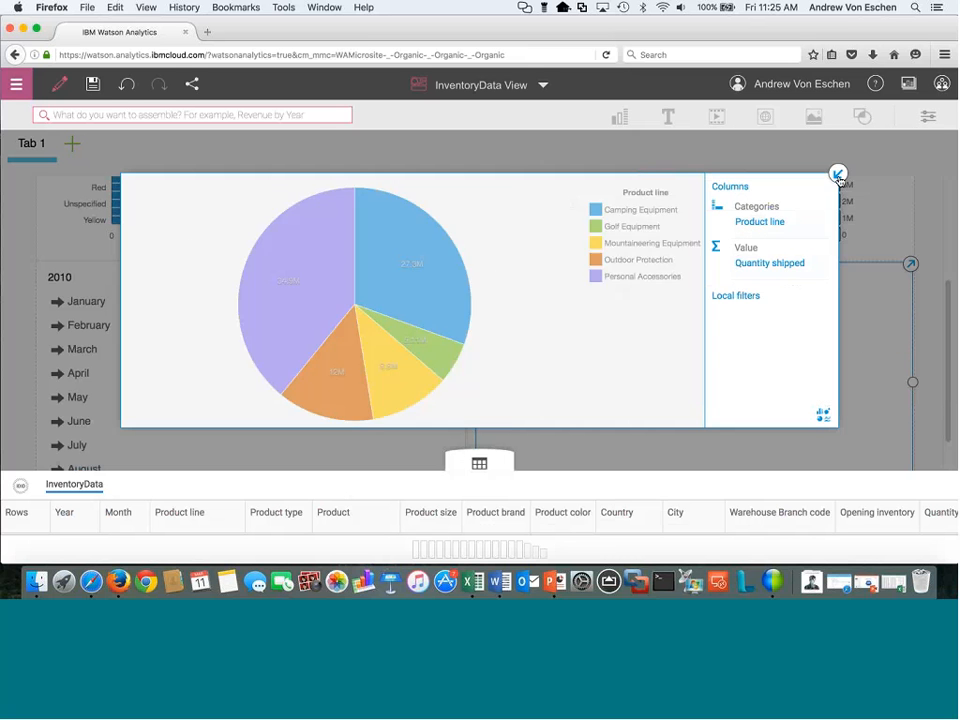
{"action": "left_click", "coordinate": [838, 176]}
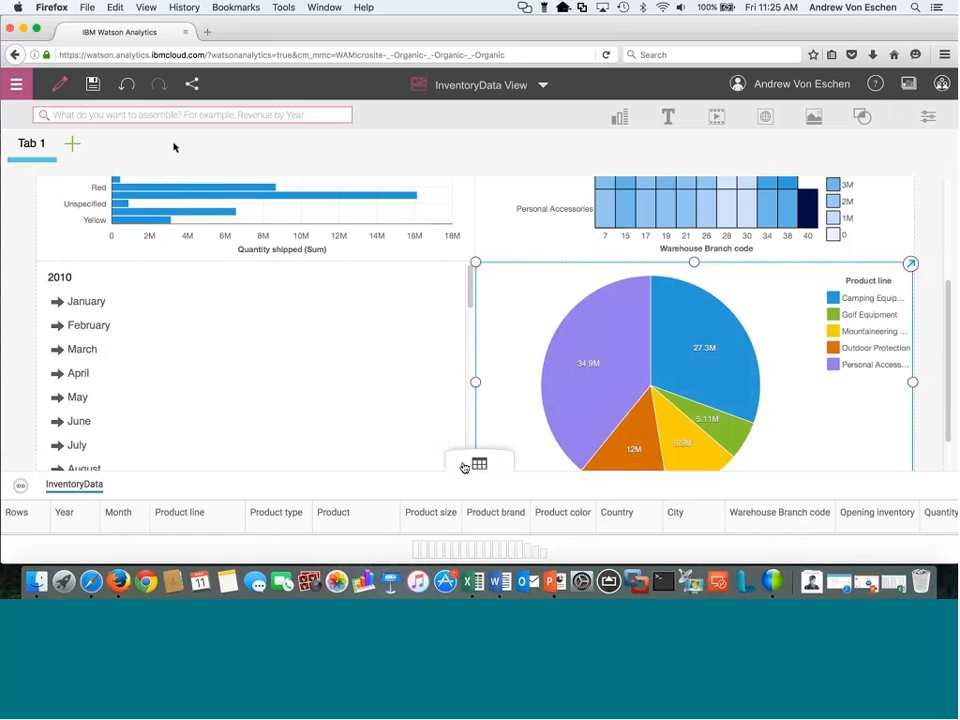
Leave the dashboard's edit mode and hide the data tray.
{"action": "left_click", "coordinate": [58, 85]}
{"action": "mouse_move", "coordinate": [480, 465]}
{"action": "left_mouse_down"}
{"action": "mouse_move", "coordinate": [493, 497]}
{"action": "mouse_move", "coordinate": [493, 552]}
{"action": "left_mouse_up"}
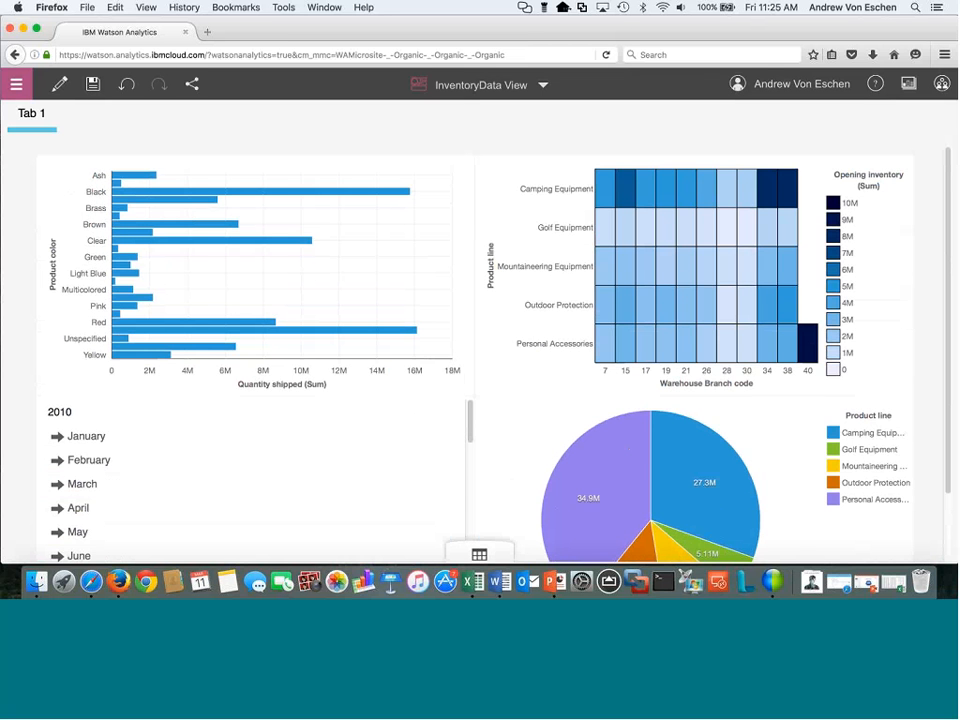
Filter the dashboard to 2010, February and the Clear product color, and review the linked heat map and pie.
{"action": "left_click", "coordinate": [112, 410]}
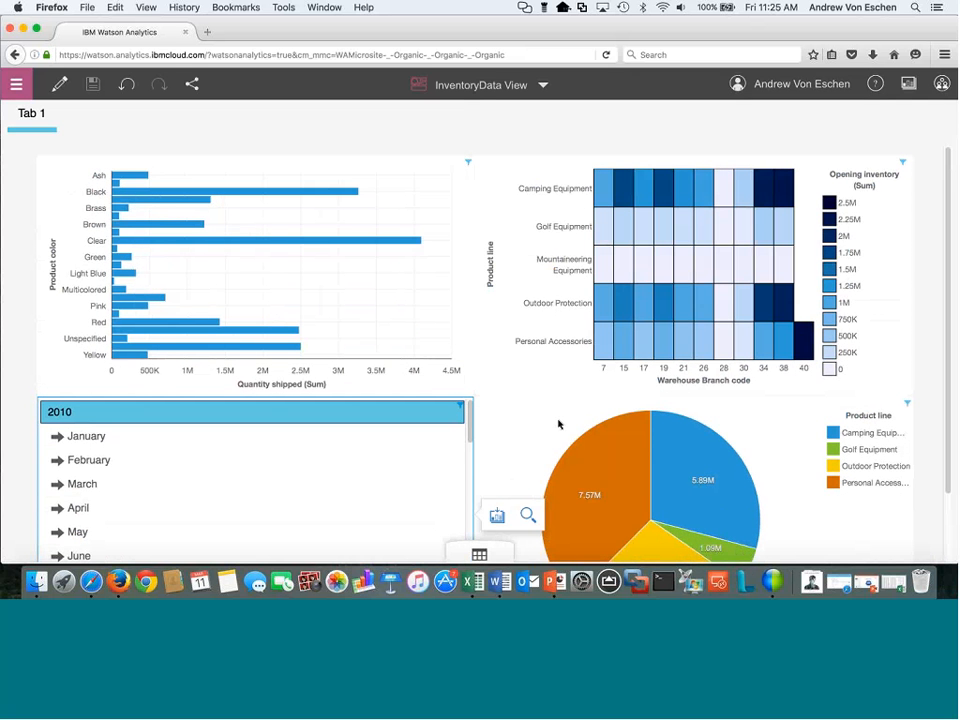
{"action": "left_click", "coordinate": [102, 468]}
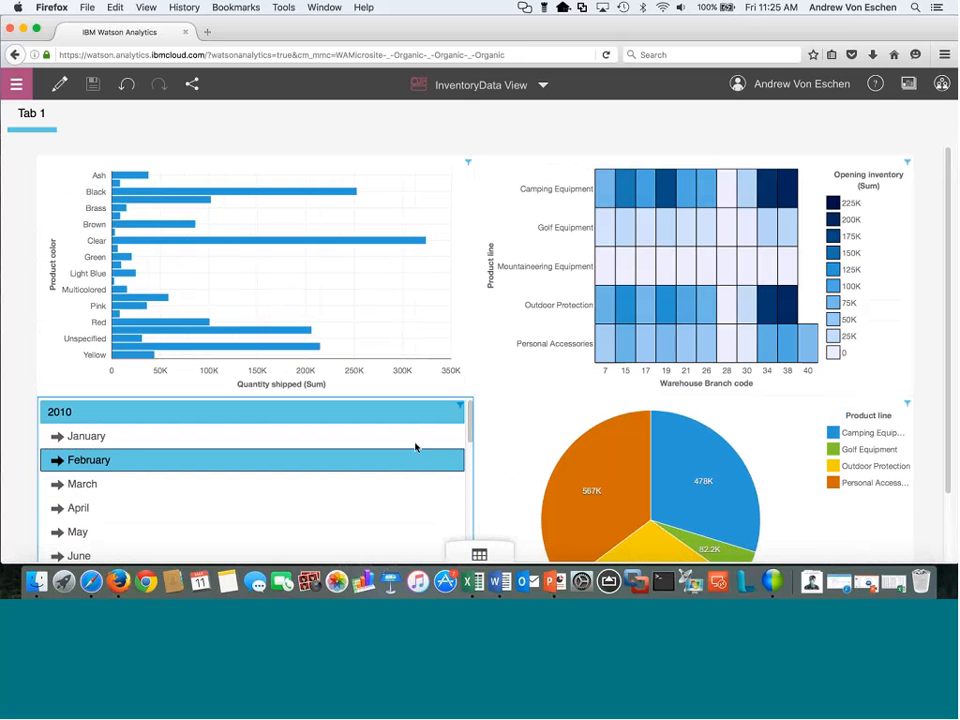
{"action": "left_click", "coordinate": [416, 246]}
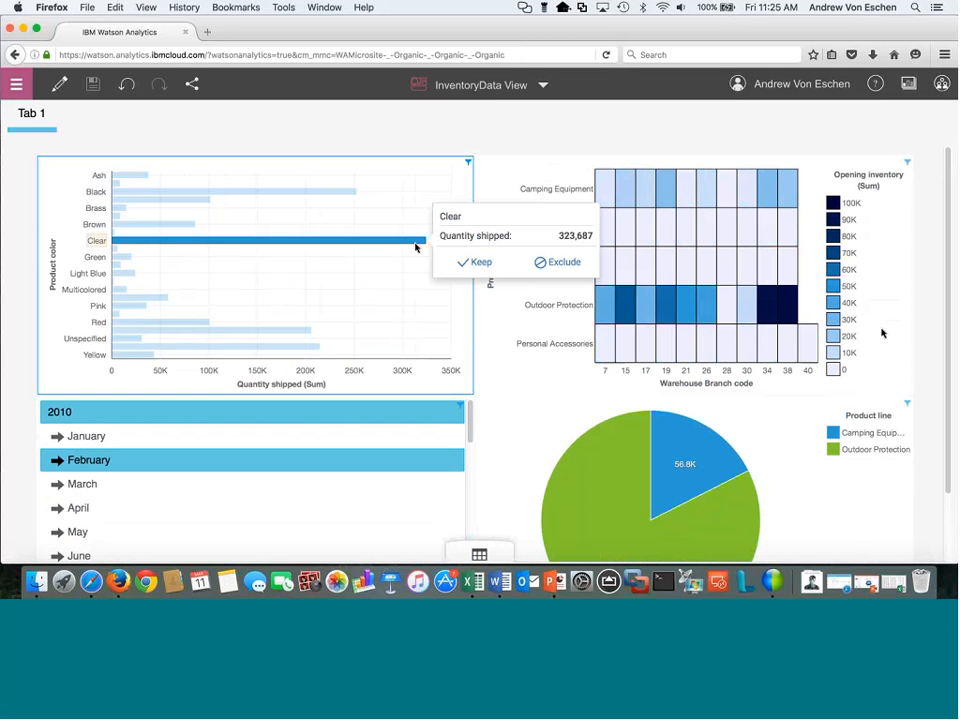
{"action": "scroll", "coordinate": [882, 333], "scroll_direction": "down", "scroll_amount": 3}
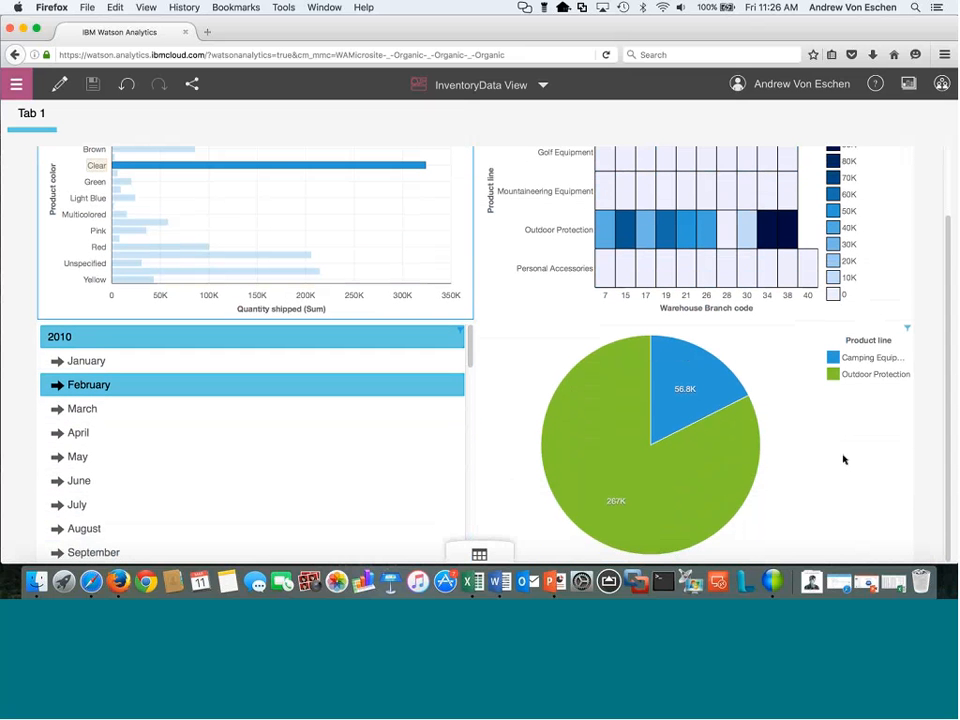
{"action": "scroll", "coordinate": [840, 465], "scroll_direction": "up", "scroll_amount": 3}
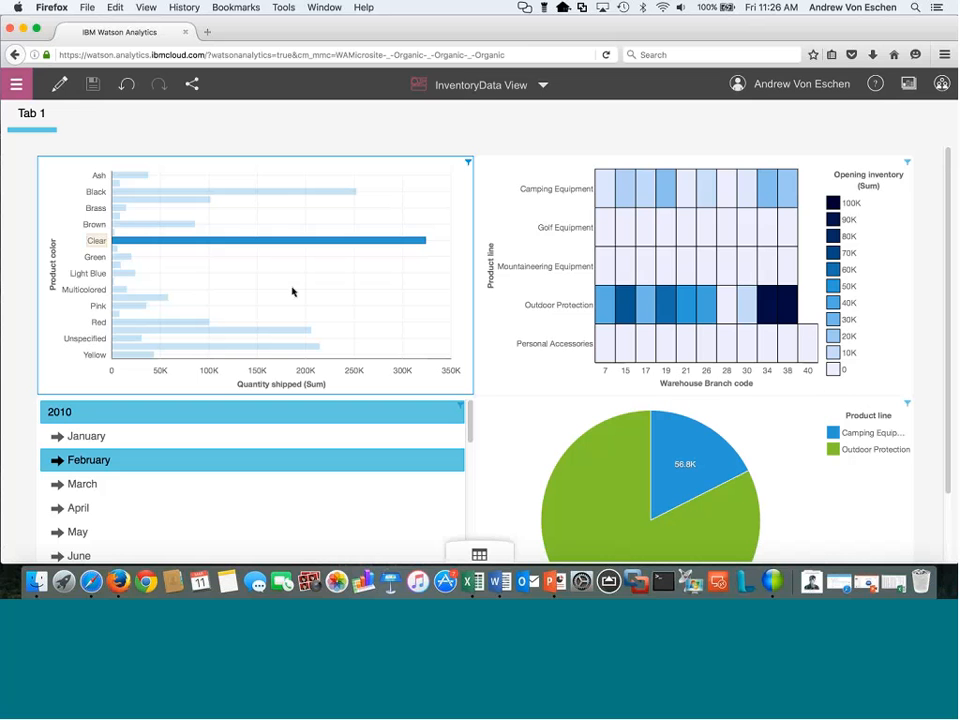
{"action": "left_click", "coordinate": [490, 295]}
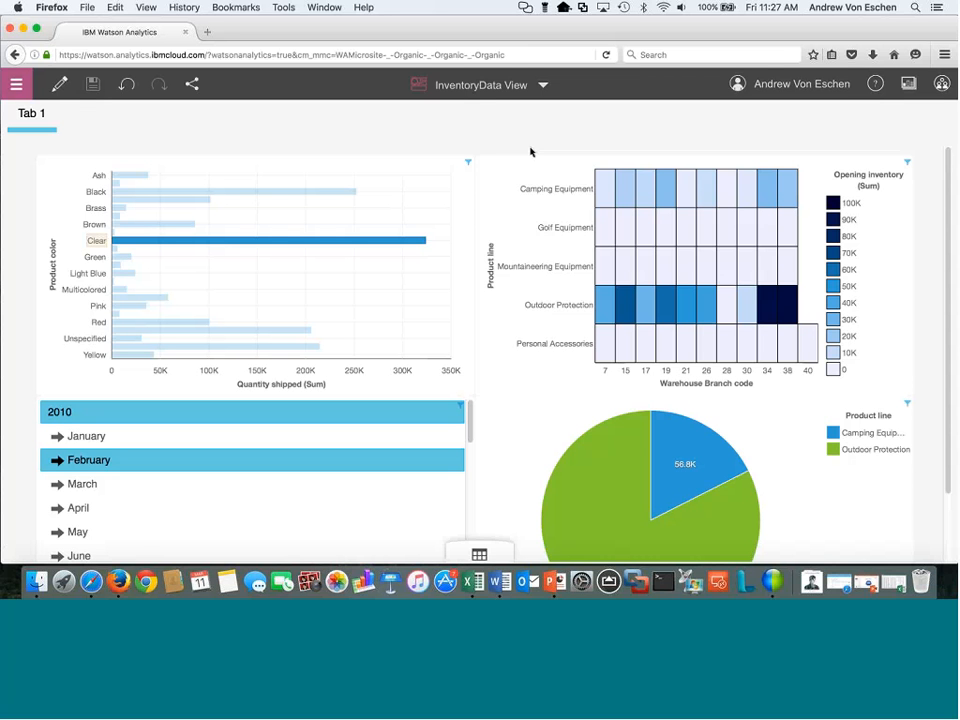
Switch to the Watson Analytics Demo presentation in PowerPoint and start the slide show from the contact slide.
{"action": "left_click", "coordinate": [866, 581]}
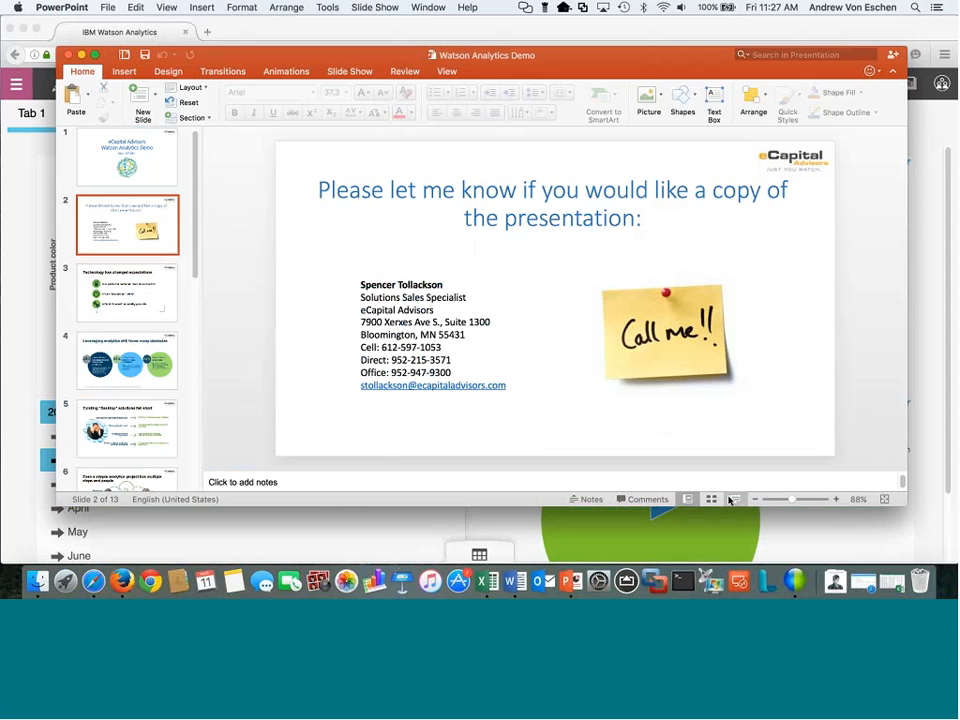
{"action": "left_click", "coordinate": [731, 499]}
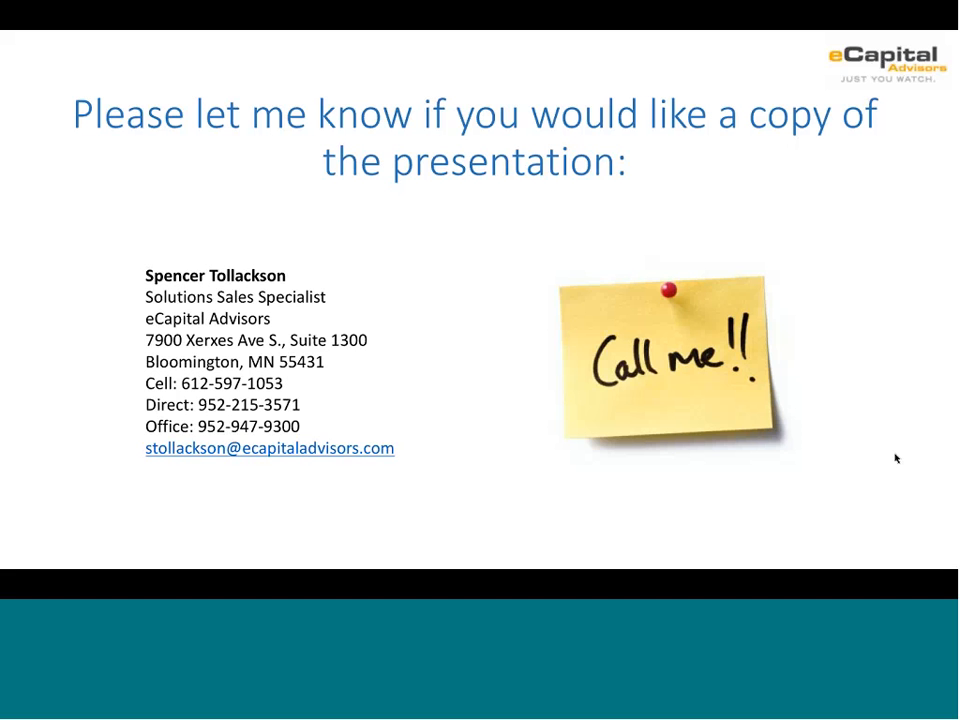